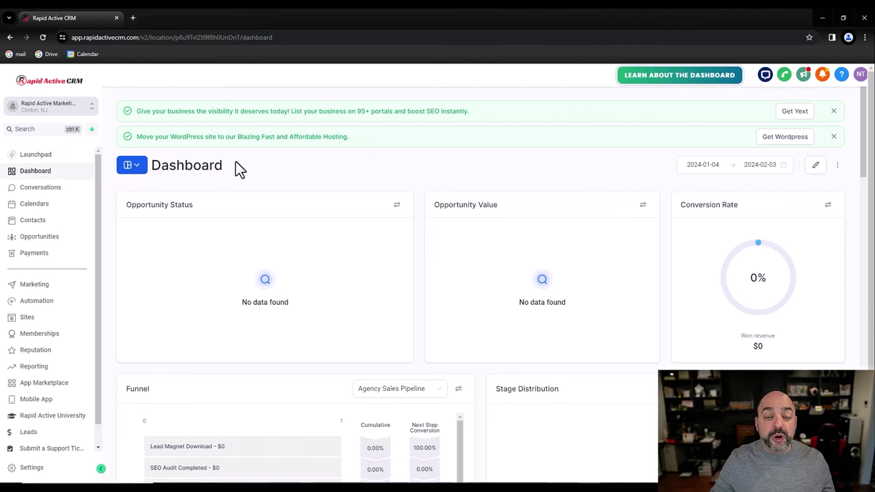
Step: Create a new 'Call Metrics' dashboard shared with Everyone as View Only
{"action": "left_click", "coordinate": [132, 168]}
{"action": "left_click", "coordinate": [154, 216]}
{"action": "type", "text": "Call Metrics"}
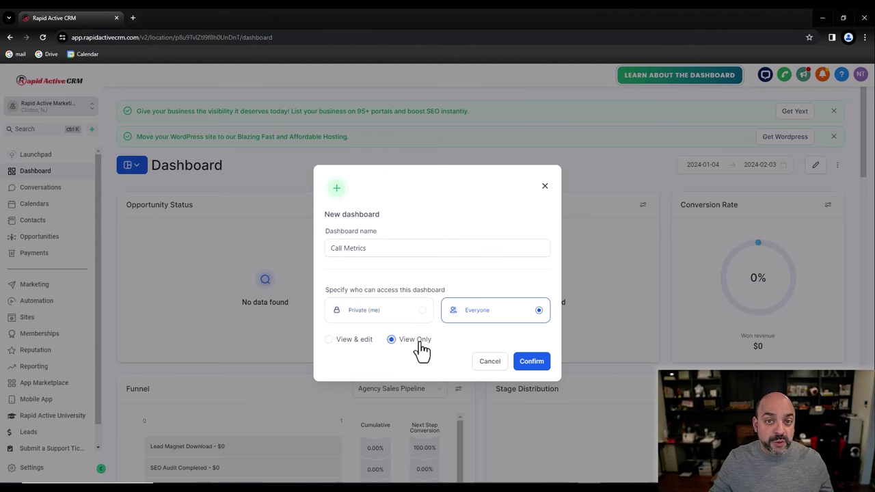
{"action": "left_click", "coordinate": [536, 367]}
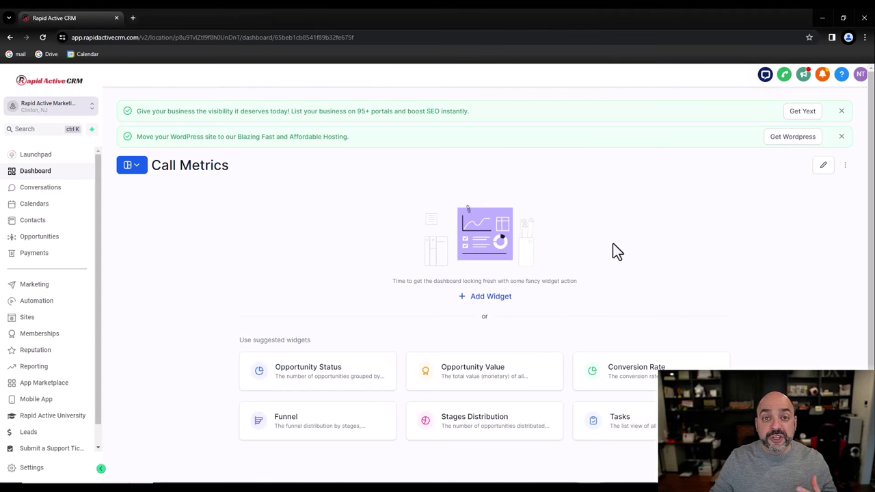
Step: Add the Calls widget 'Incoming calls by status' as a donut showing 4 answered and 3 missed
{"action": "left_click", "coordinate": [824, 165]}
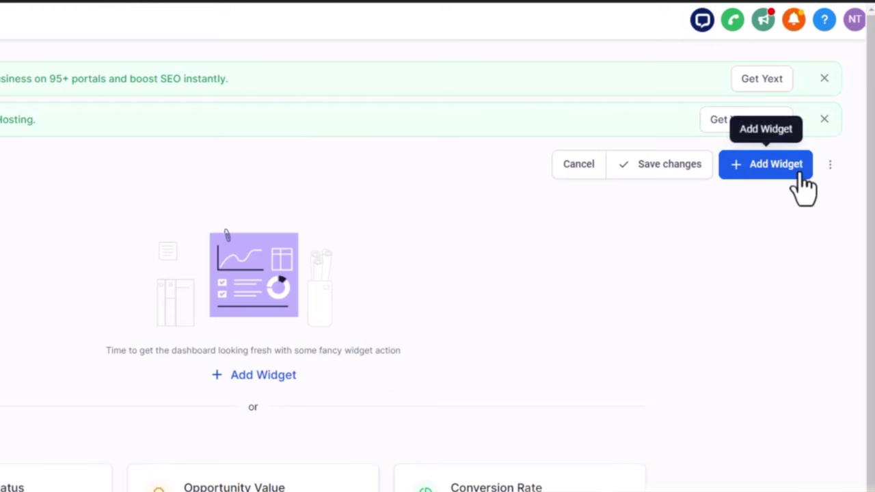
{"action": "left_click", "coordinate": [790, 177]}
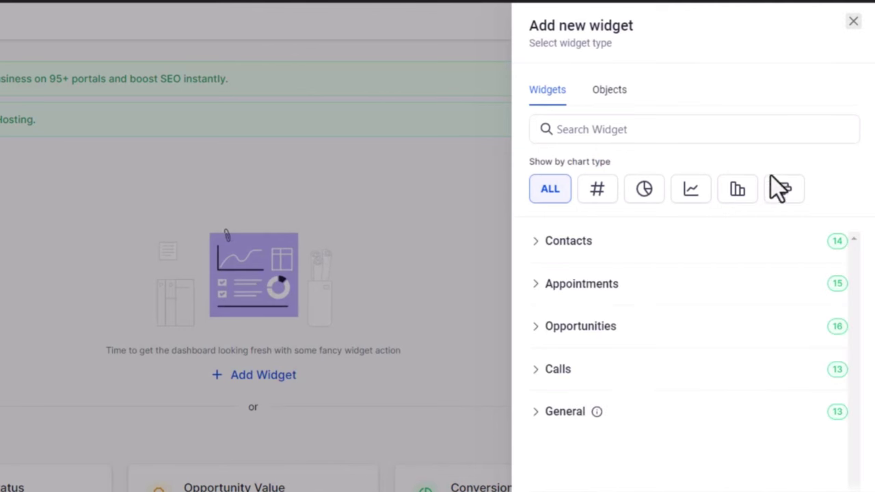
{"action": "left_click", "coordinate": [560, 372]}
{"action": "scroll", "coordinate": [598, 291], "scroll_direction": "down", "scroll_amount": 6}
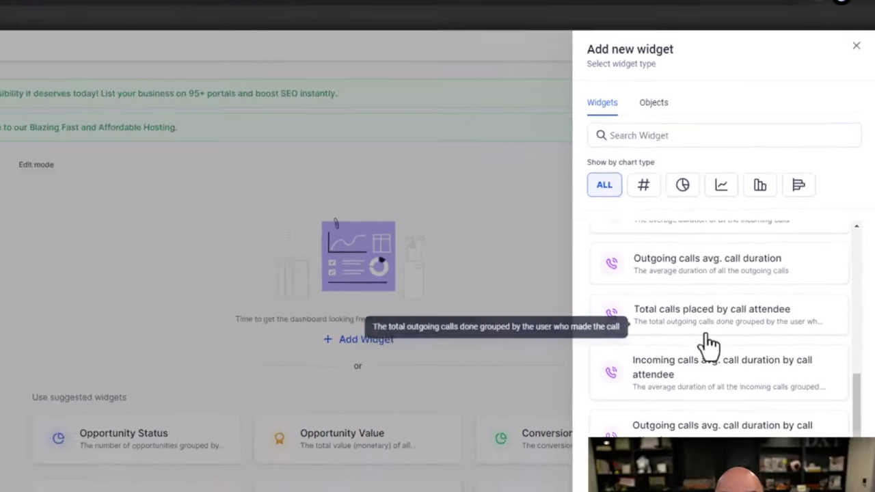
{"action": "scroll", "coordinate": [725, 340], "scroll_direction": "up", "scroll_amount": 6}
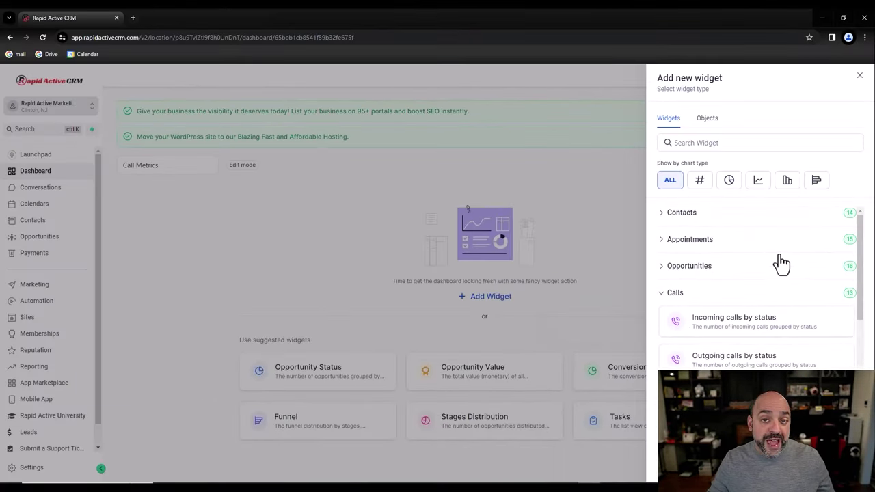
{"action": "left_click", "coordinate": [780, 330]}
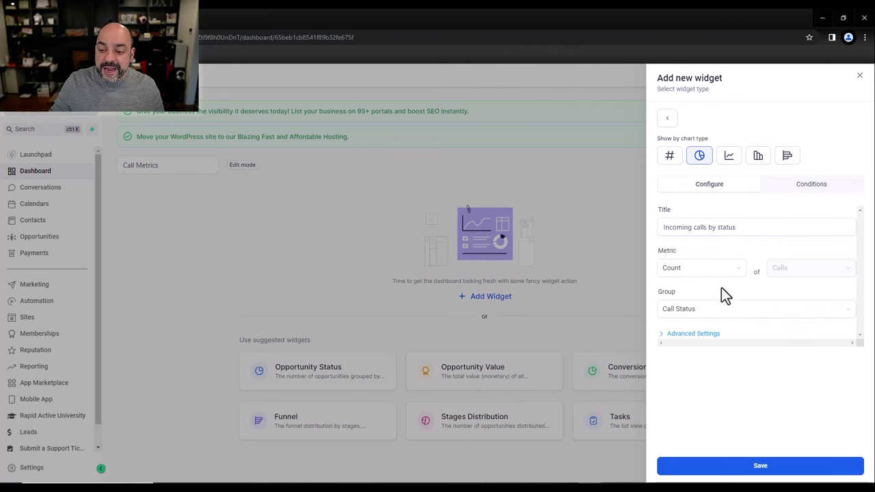
{"action": "left_click", "coordinate": [693, 336]}
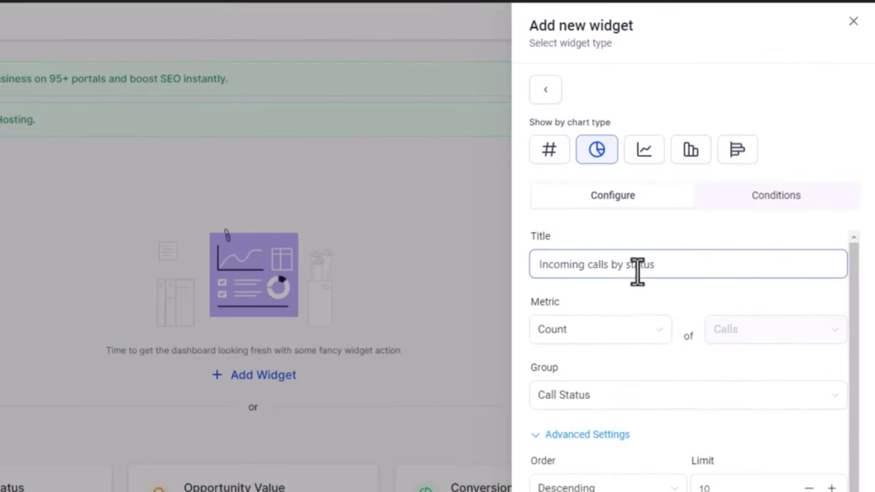
{"action": "scroll", "coordinate": [629, 318], "scroll_direction": "down", "scroll_amount": 1}
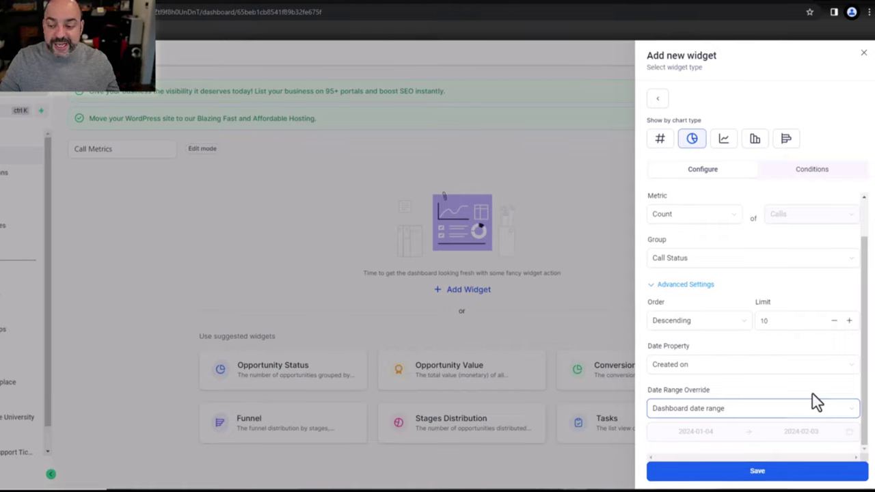
{"action": "left_click", "coordinate": [757, 473]}
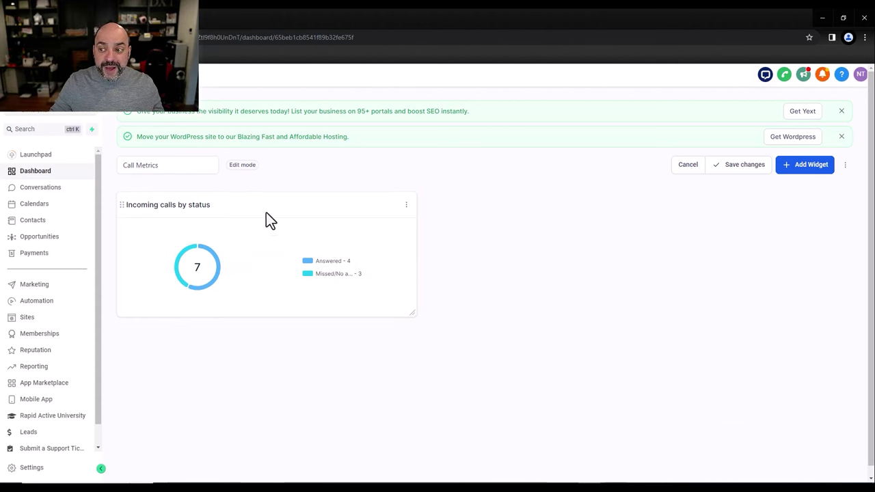
Step: Pick the Outgoing calls by status widget and inspect its advanced settings and filter conditions
{"action": "left_click", "coordinate": [806, 165]}
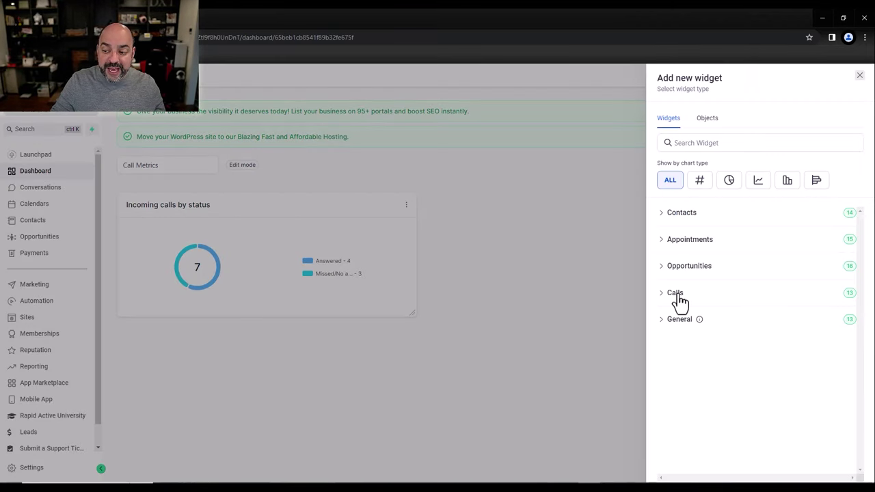
{"action": "left_click", "coordinate": [669, 294]}
{"action": "scroll", "coordinate": [760, 301], "scroll_direction": "down", "scroll_amount": 3}
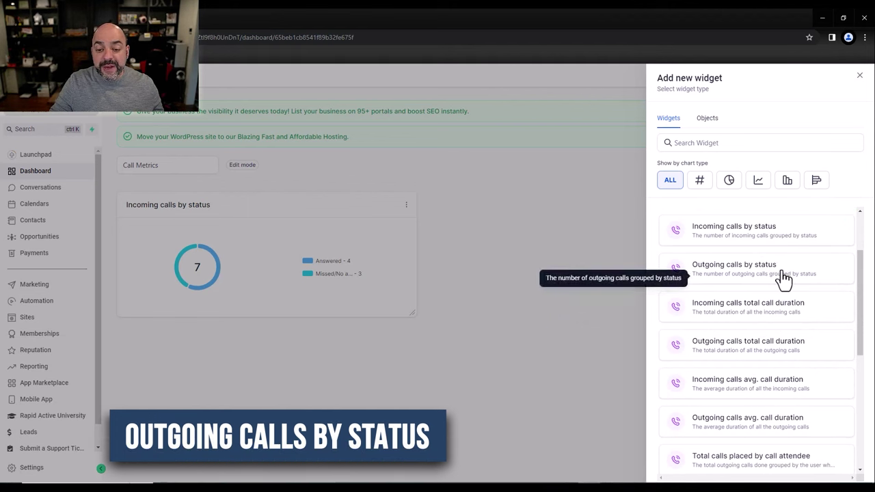
{"action": "left_click_drag", "start_coordinate": [776, 268], "coordinate": [570, 240]}
{"action": "left_click", "coordinate": [757, 265]}
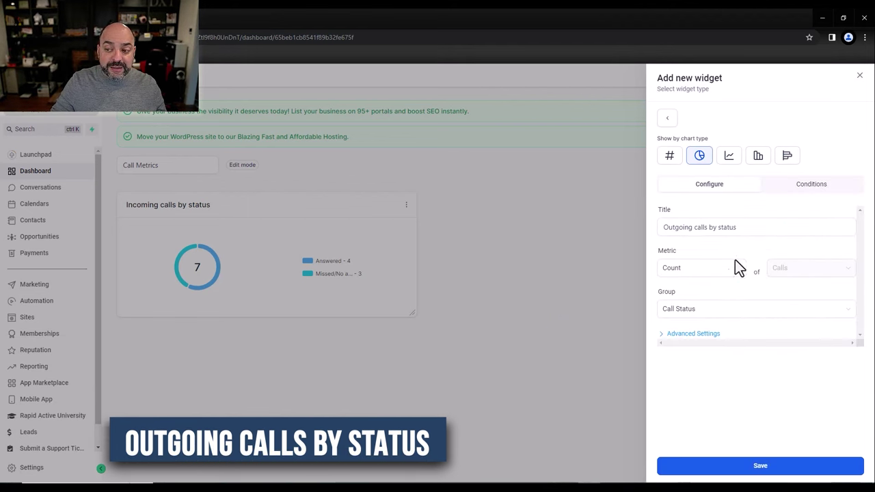
{"action": "left_click", "coordinate": [691, 337]}
{"action": "scroll", "coordinate": [766, 370], "scroll_direction": "down", "scroll_amount": 1}
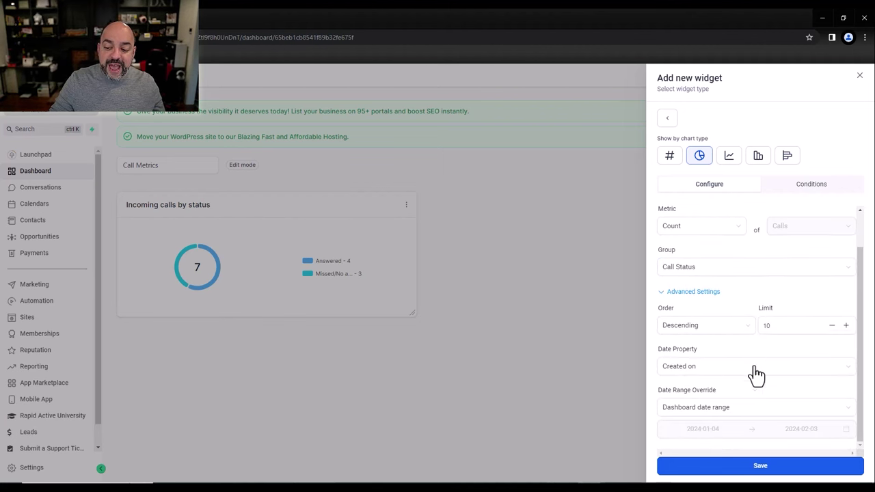
{"action": "left_click", "coordinate": [815, 193]}
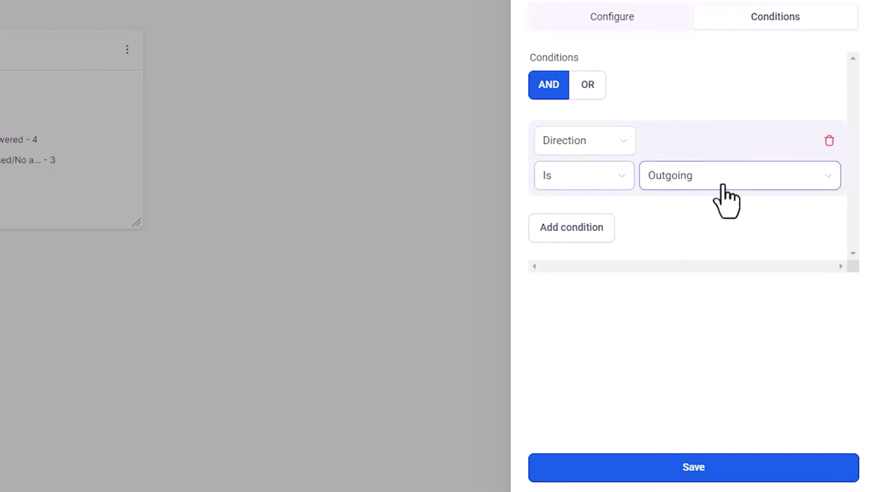
{"action": "left_click", "coordinate": [581, 230]}
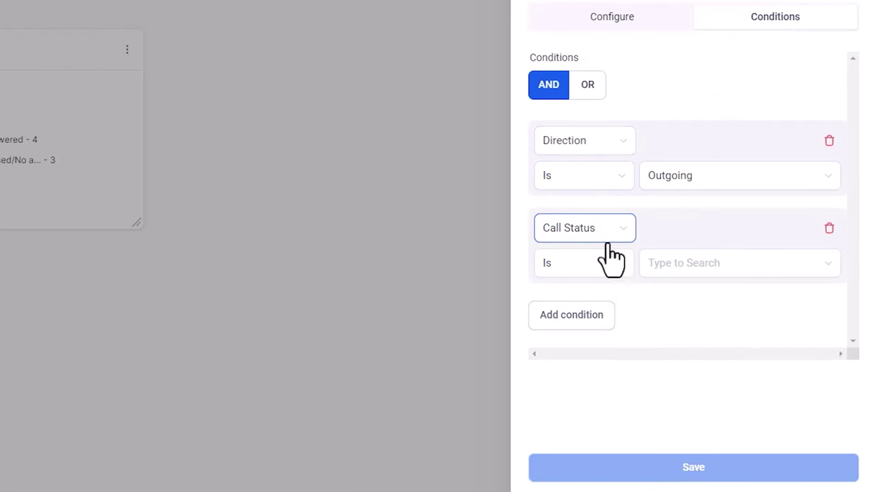
{"action": "left_click", "coordinate": [609, 235]}
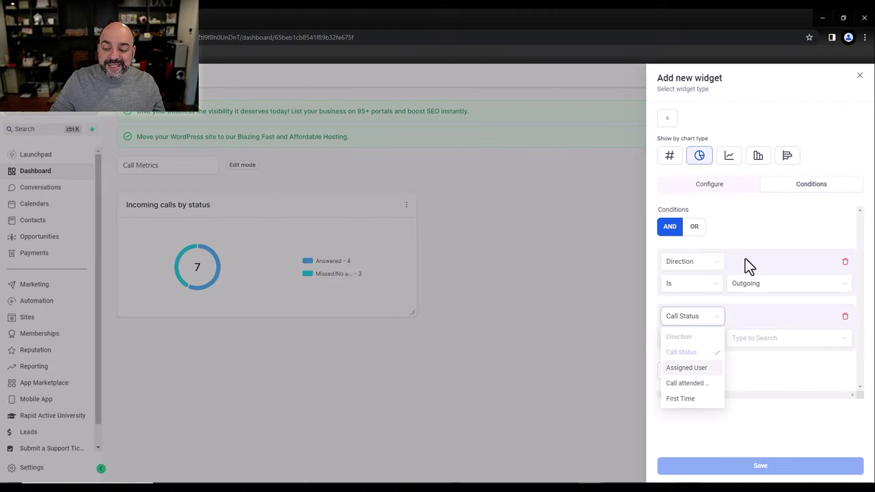
Step: Re-select Outgoing calls by status and save the donut, showing 1 answered call, beside the incoming one
{"action": "left_click", "coordinate": [668, 119]}
{"action": "left_click", "coordinate": [677, 292]}
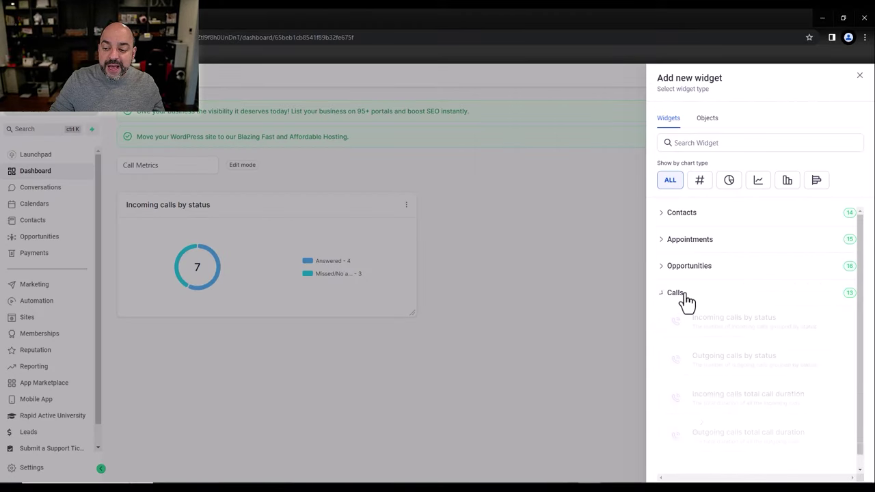
{"action": "scroll", "coordinate": [734, 254], "scroll_direction": "down", "scroll_amount": 3}
{"action": "scroll", "coordinate": [754, 273], "scroll_direction": "up", "scroll_amount": 2}
{"action": "left_click", "coordinate": [753, 272]}
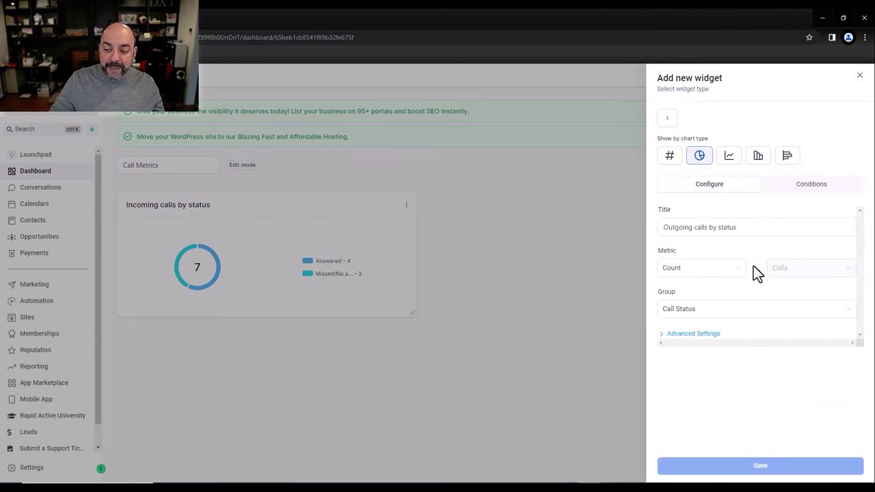
{"action": "left_click", "coordinate": [690, 333]}
{"action": "left_click", "coordinate": [797, 470]}
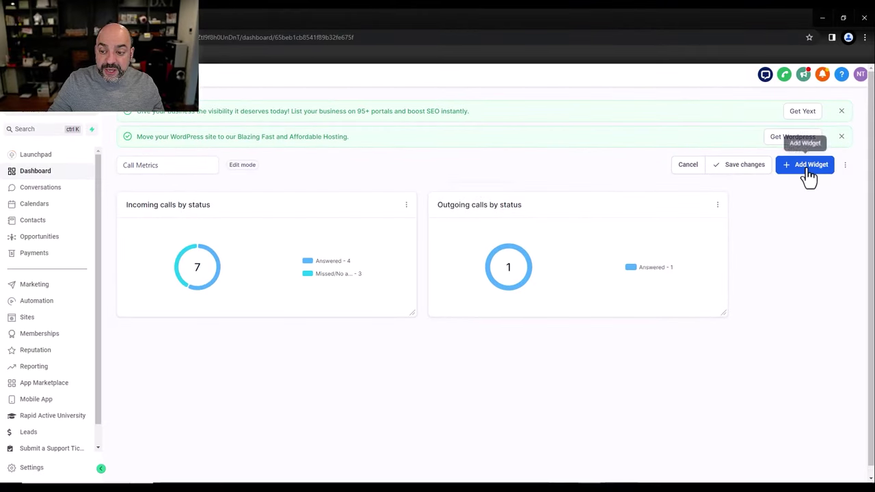
{"action": "left_click", "coordinate": [807, 170]}
Step: Add the Incoming calls total call duration tile (Sum, 18m 11s) under the incoming donut
{"action": "left_click", "coordinate": [677, 295]}
{"action": "scroll", "coordinate": [718, 303], "scroll_direction": "down", "scroll_amount": 3}
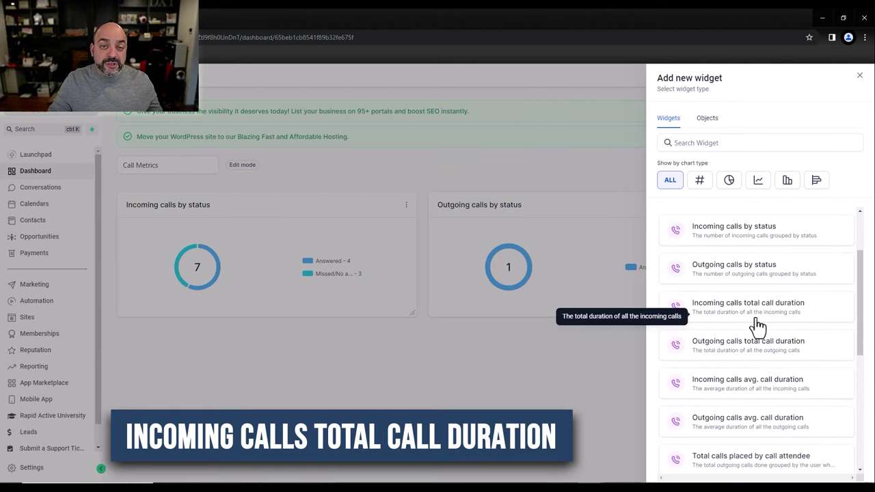
{"action": "left_click", "coordinate": [812, 315]}
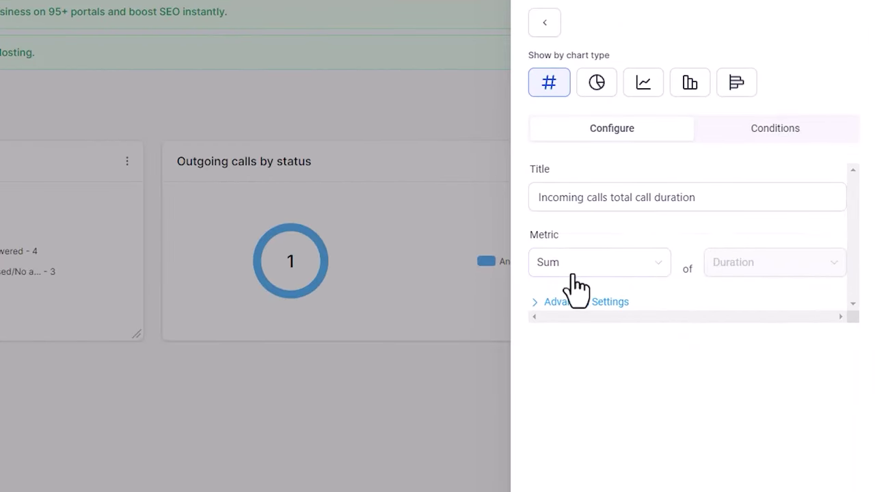
{"action": "left_click", "coordinate": [574, 273]}
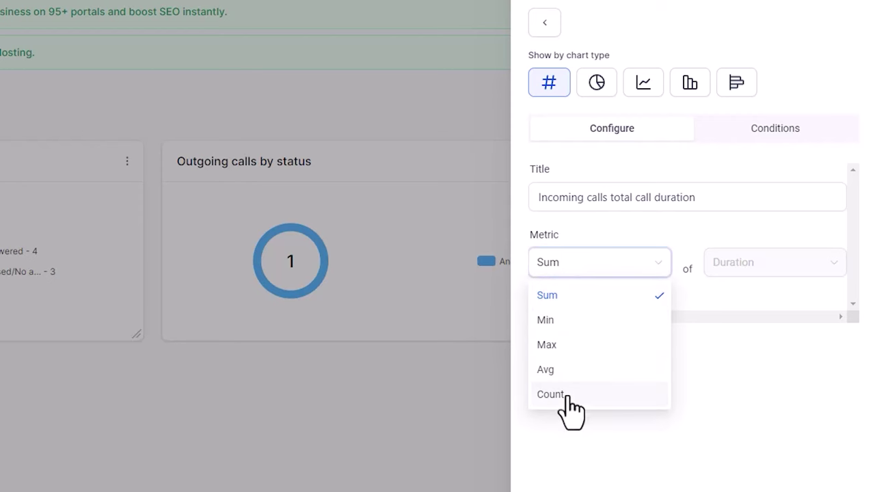
{"action": "left_click", "coordinate": [566, 294]}
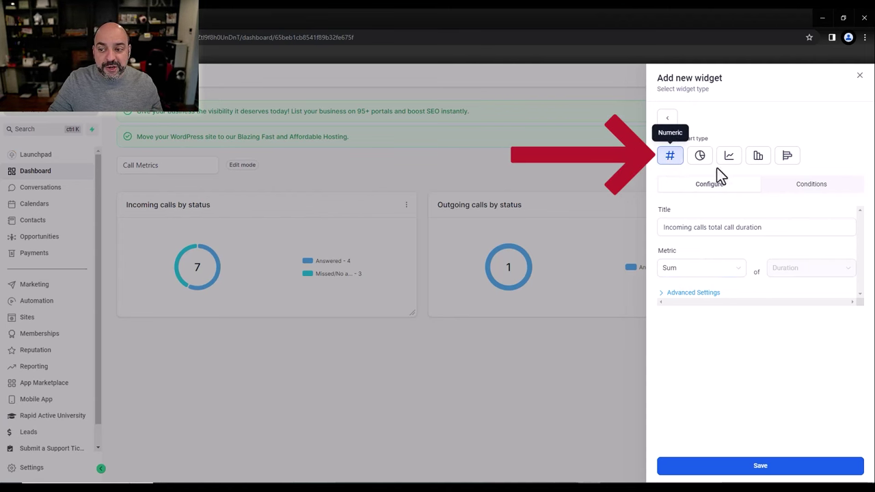
{"action": "left_click", "coordinate": [761, 467]}
{"action": "left_click_drag", "start_coordinate": [822, 212], "coordinate": [198, 343]}
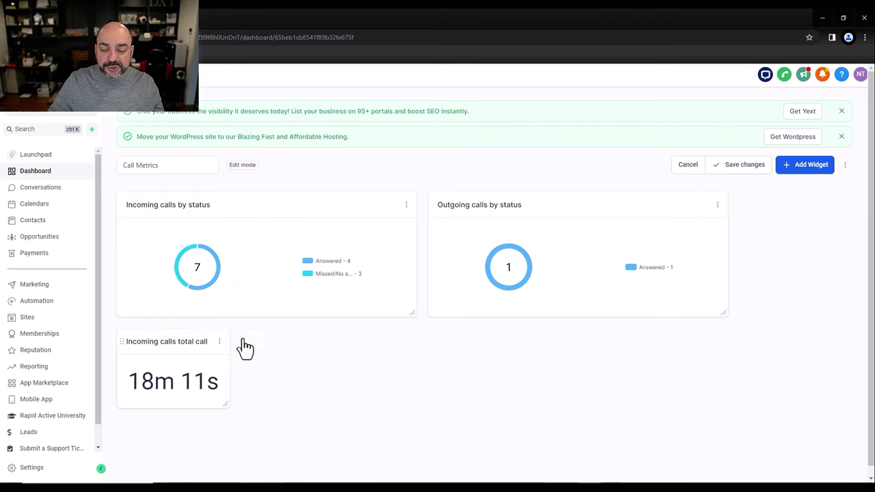
Step: Add the Outgoing calls total call duration tile (20s) beside the incoming total tile
{"action": "left_click", "coordinate": [806, 166]}
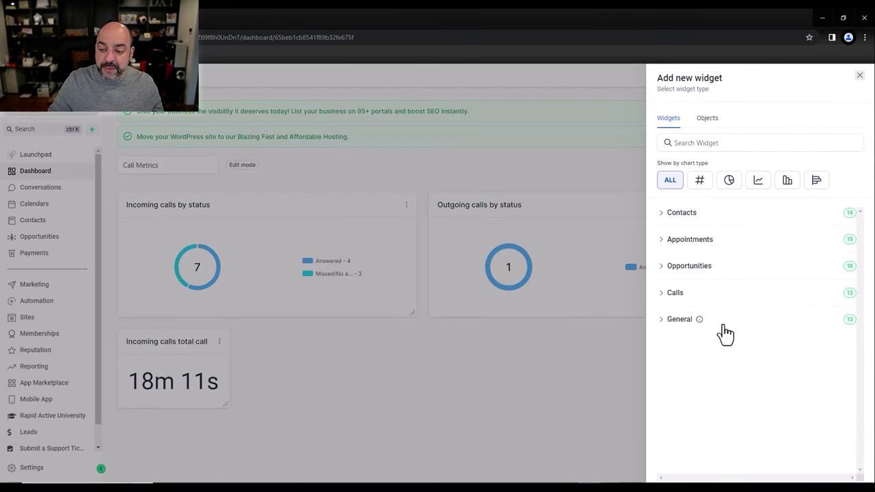
{"action": "left_click", "coordinate": [719, 298]}
{"action": "scroll", "coordinate": [779, 352], "scroll_direction": "down", "scroll_amount": 2}
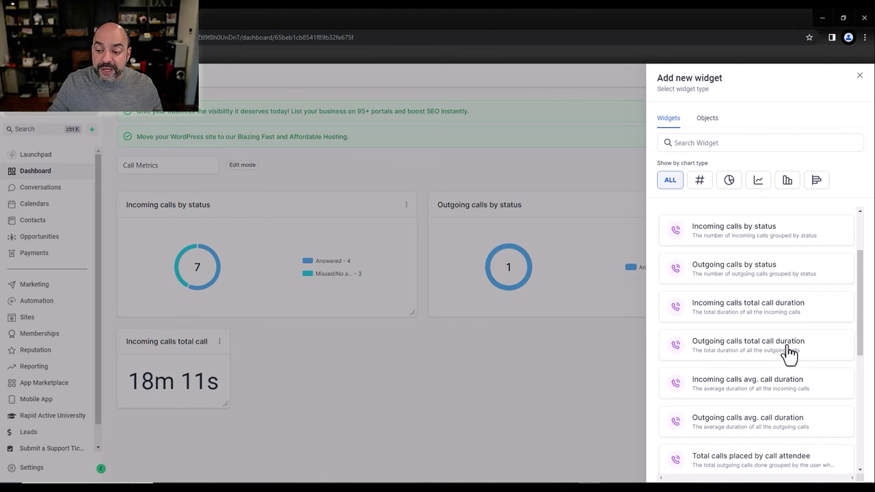
{"action": "left_click", "coordinate": [781, 356]}
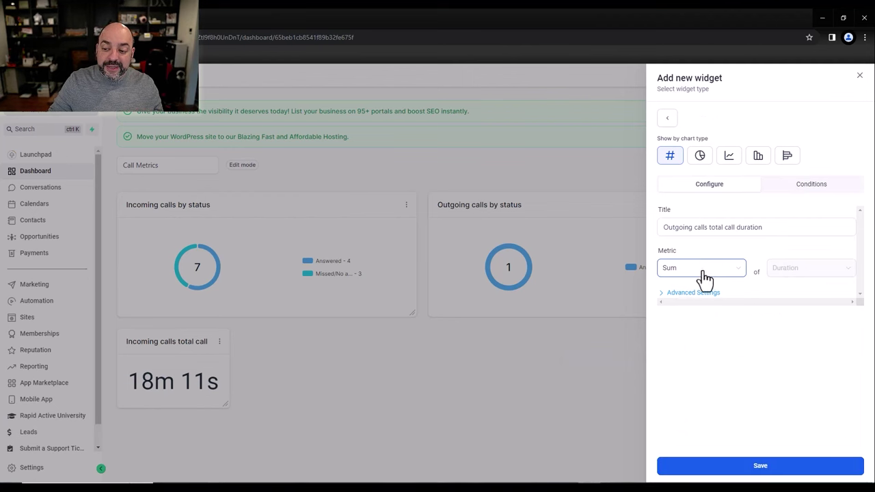
{"action": "left_click", "coordinate": [773, 467]}
{"action": "left_click_drag", "start_coordinate": [810, 254], "coordinate": [328, 358]}
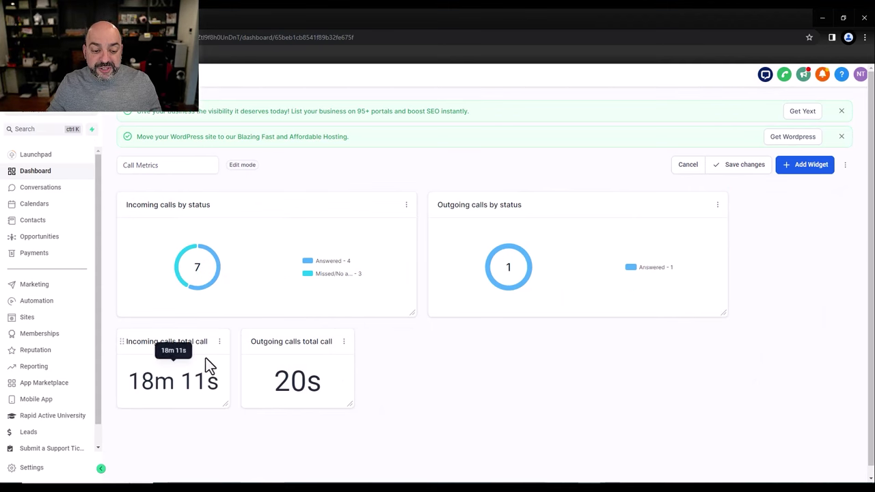
Step: Add the Incoming calls avg. call duration tile (4m 32s) below the total tiles
{"action": "left_click", "coordinate": [807, 166]}
{"action": "left_click", "coordinate": [708, 300]}
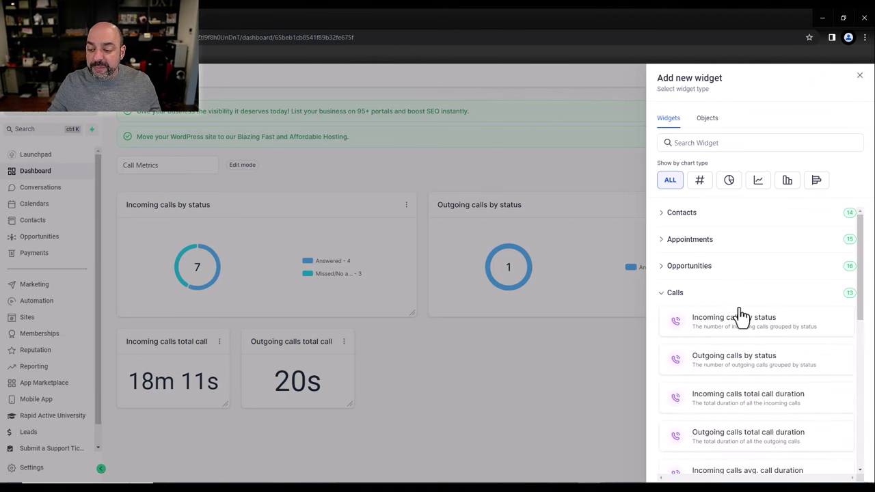
{"action": "scroll", "coordinate": [752, 342], "scroll_direction": "down", "scroll_amount": 5}
{"action": "scroll", "coordinate": [752, 297], "scroll_direction": "up", "scroll_amount": 1}
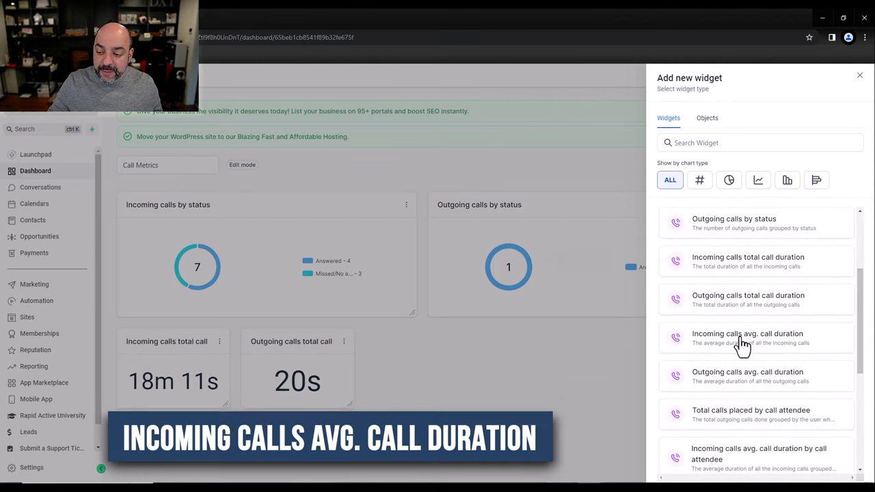
{"action": "left_click", "coordinate": [743, 342]}
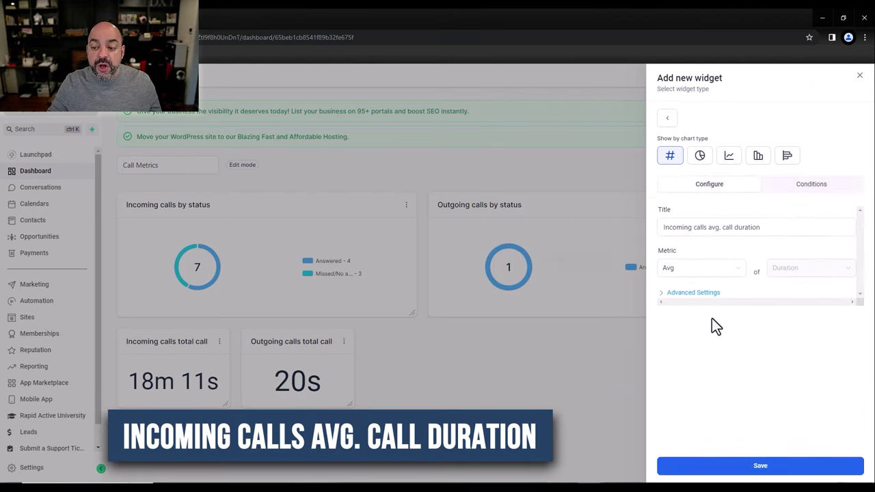
{"action": "left_click", "coordinate": [792, 472]}
{"action": "left_click_drag", "start_coordinate": [797, 206], "coordinate": [192, 406]}
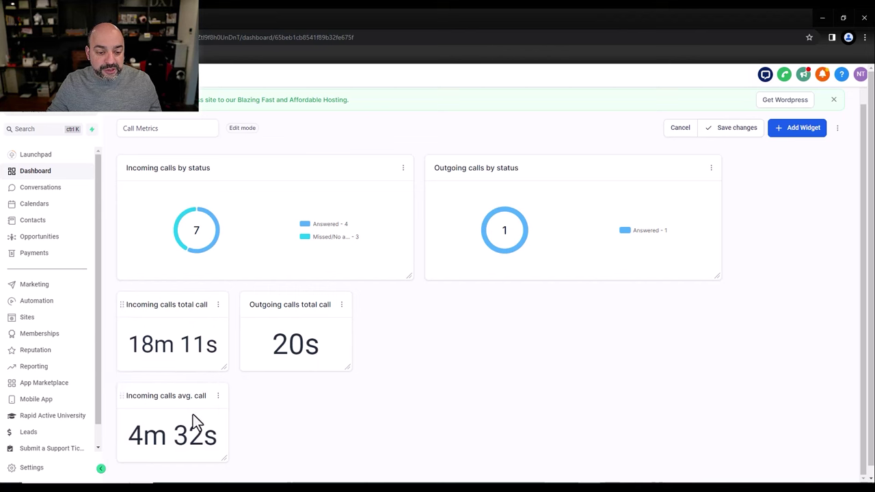
Step: Add the Outgoing calls avg. call duration tile (Avg, 20s) into the bottom row
{"action": "left_click", "coordinate": [804, 130]}
{"action": "left_click", "coordinate": [734, 300]}
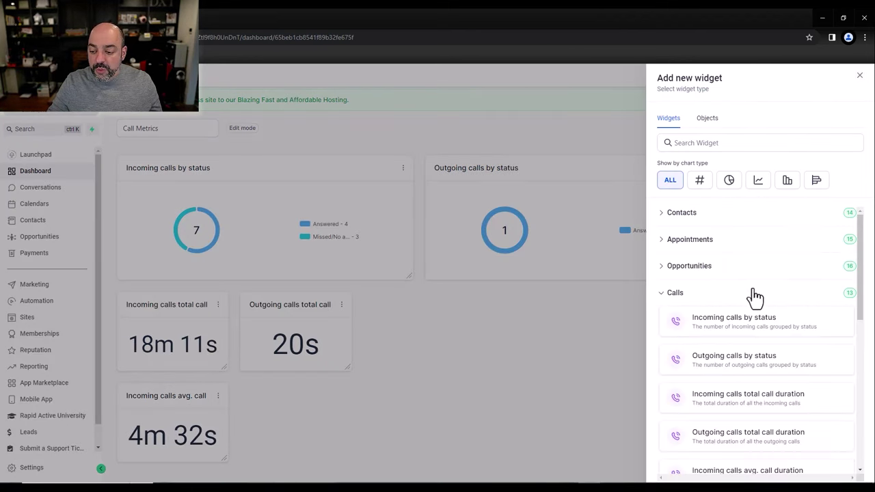
{"action": "scroll", "coordinate": [754, 307], "scroll_direction": "down", "scroll_amount": 2}
{"action": "left_click", "coordinate": [762, 387]}
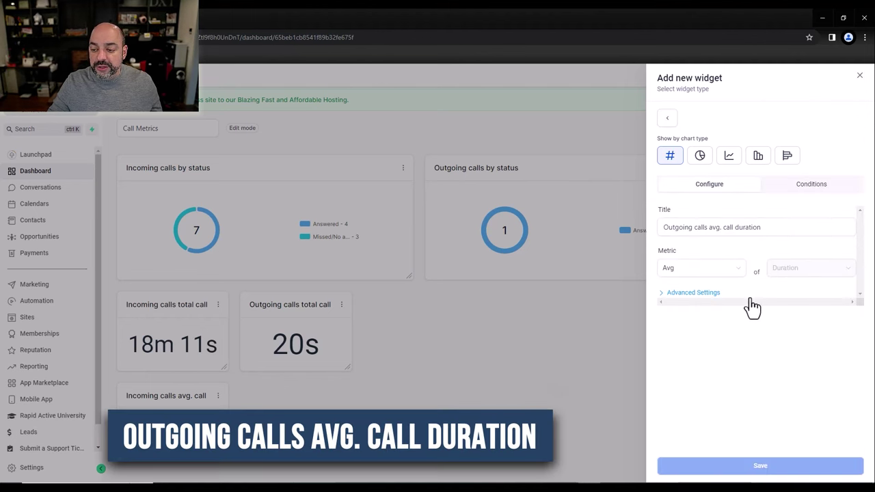
{"action": "left_click", "coordinate": [705, 295]}
{"action": "left_click", "coordinate": [706, 272]}
{"action": "left_click", "coordinate": [739, 268]}
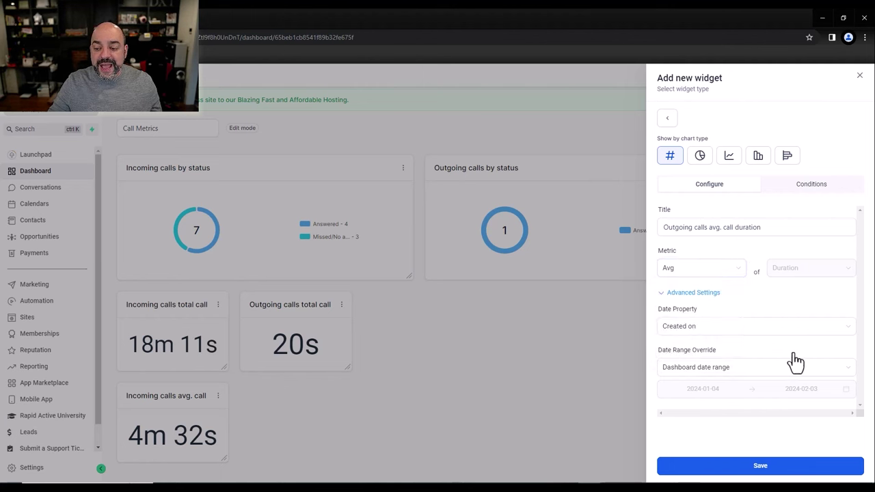
{"action": "left_click", "coordinate": [795, 473]}
{"action": "left_click_drag", "start_coordinate": [765, 191], "coordinate": [306, 402]}
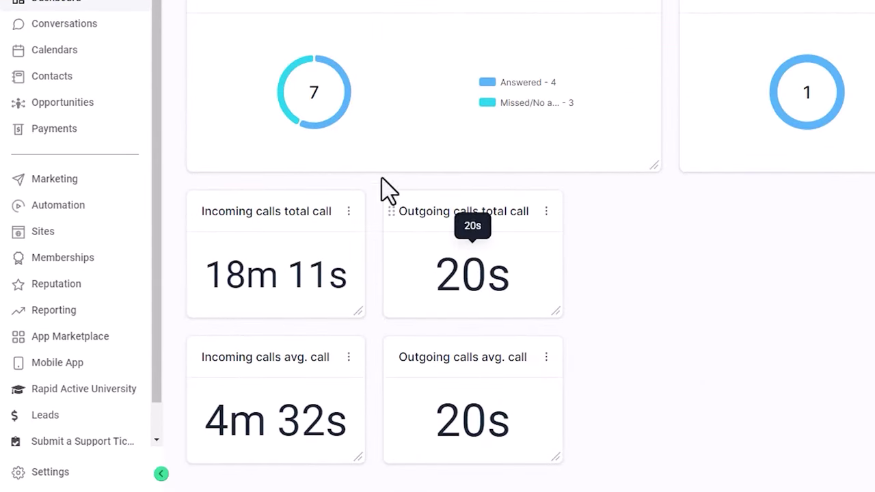
Step: Add the 'Total calls placed by call attendee' bar chart, found with the Bar chart filter
{"action": "left_click", "coordinate": [814, 136]}
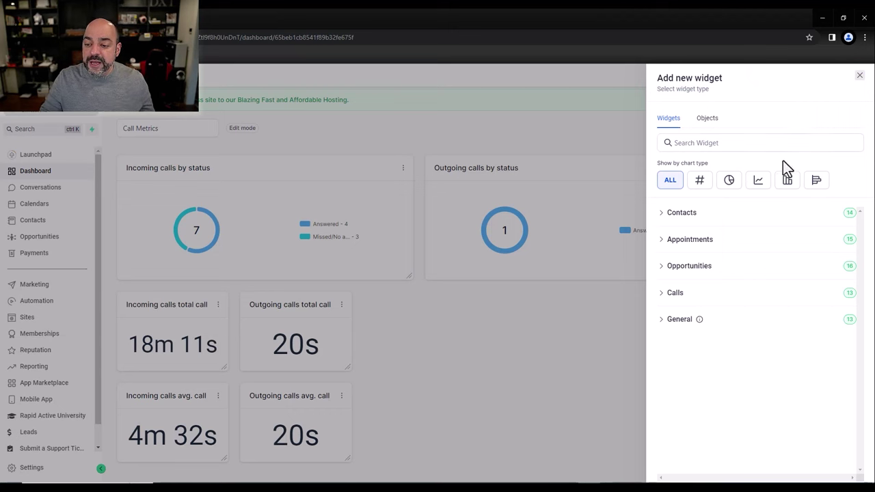
{"action": "left_click", "coordinate": [686, 301]}
{"action": "scroll", "coordinate": [750, 314], "scroll_direction": "down", "scroll_amount": 3}
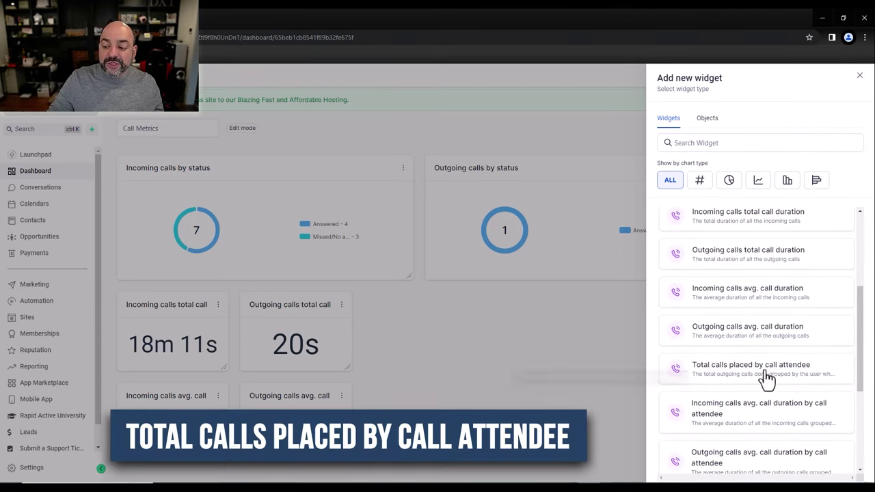
{"action": "left_click", "coordinate": [790, 184]}
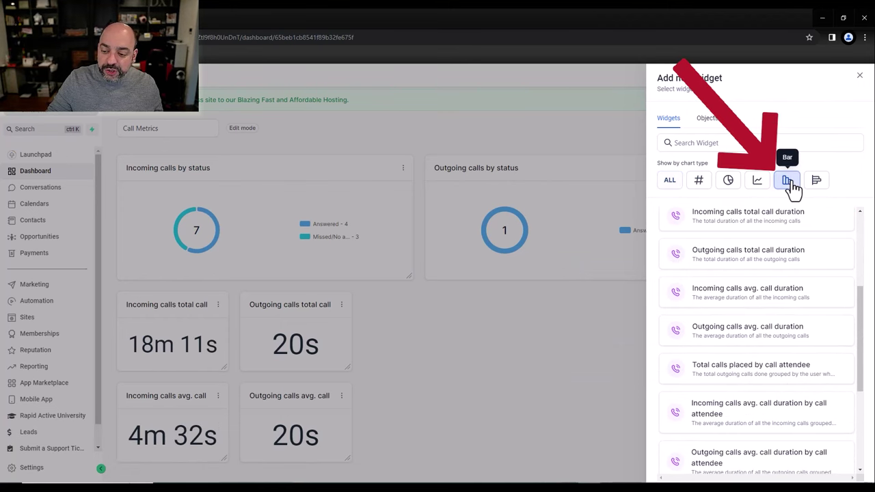
{"action": "left_click", "coordinate": [763, 372]}
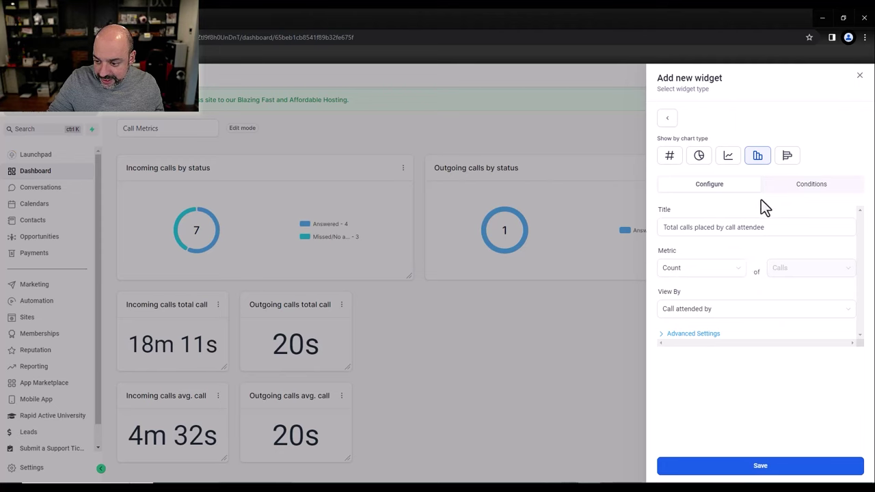
{"action": "left_click", "coordinate": [792, 471]}
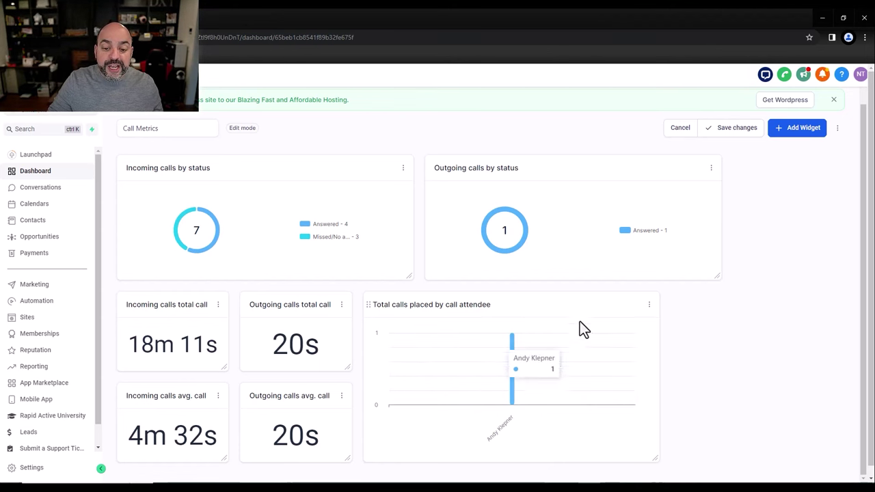
Step: Add the 'Outgoing calls avg. call duration by call attendee' donut showing 20s
{"action": "left_click", "coordinate": [819, 131]}
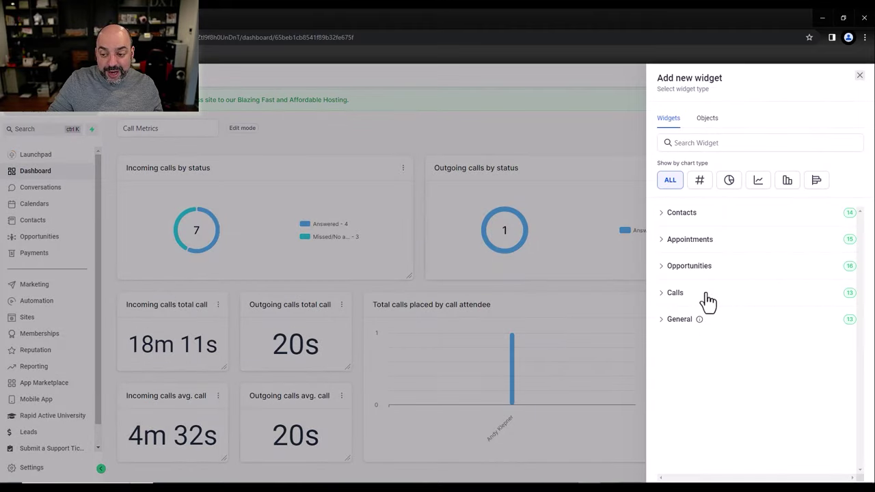
{"action": "left_click", "coordinate": [707, 294]}
{"action": "scroll", "coordinate": [758, 350], "scroll_direction": "down", "scroll_amount": 4}
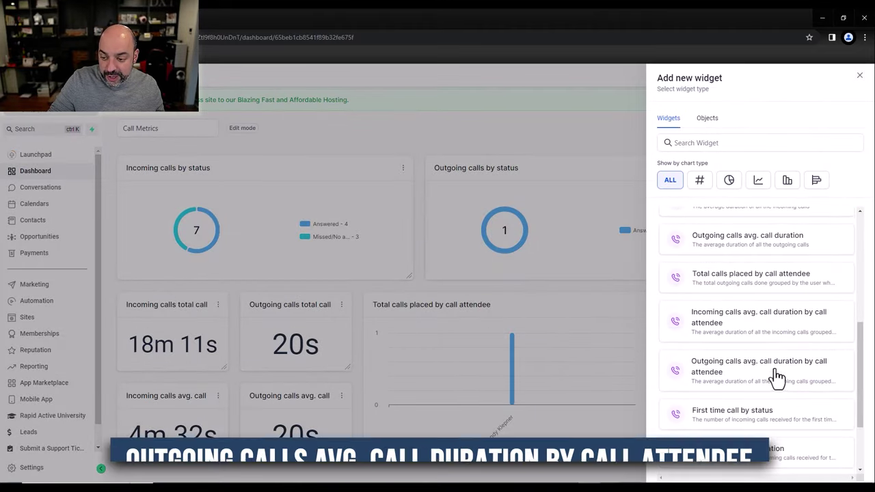
{"action": "left_click", "coordinate": [783, 375]}
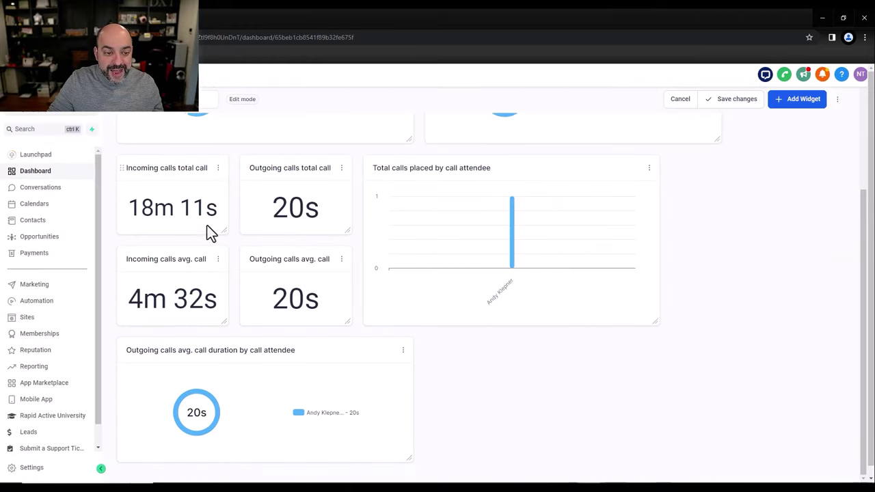
Step: Stack the number tiles in a left column, with the attendee bar chart and donut beside them
{"action": "left_click_drag", "start_coordinate": [282, 212], "coordinate": [210, 321]}
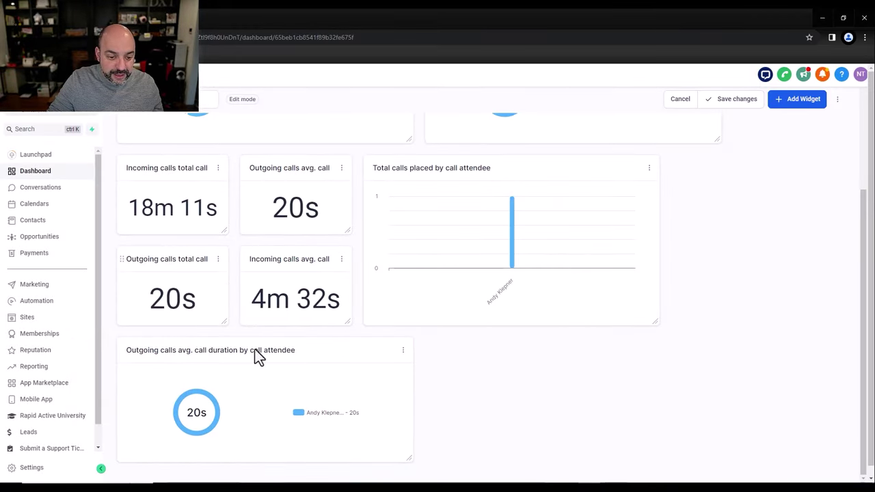
{"action": "left_click_drag", "start_coordinate": [309, 365], "coordinate": [561, 354]}
{"action": "left_click_drag", "start_coordinate": [185, 268], "coordinate": [311, 270]}
{"action": "left_click_drag", "start_coordinate": [313, 175], "coordinate": [190, 441]}
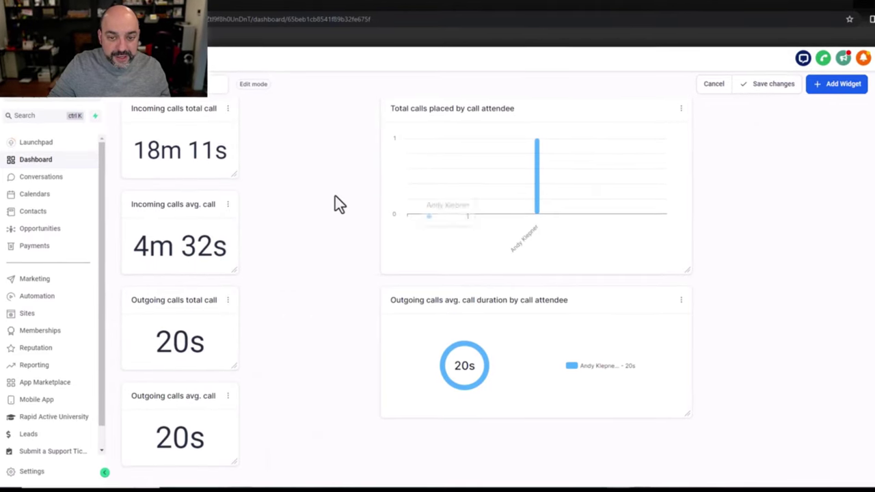
{"action": "scroll", "coordinate": [410, 212], "scroll_direction": "up", "scroll_amount": 2}
{"action": "left_click_drag", "start_coordinate": [479, 218], "coordinate": [340, 226]}
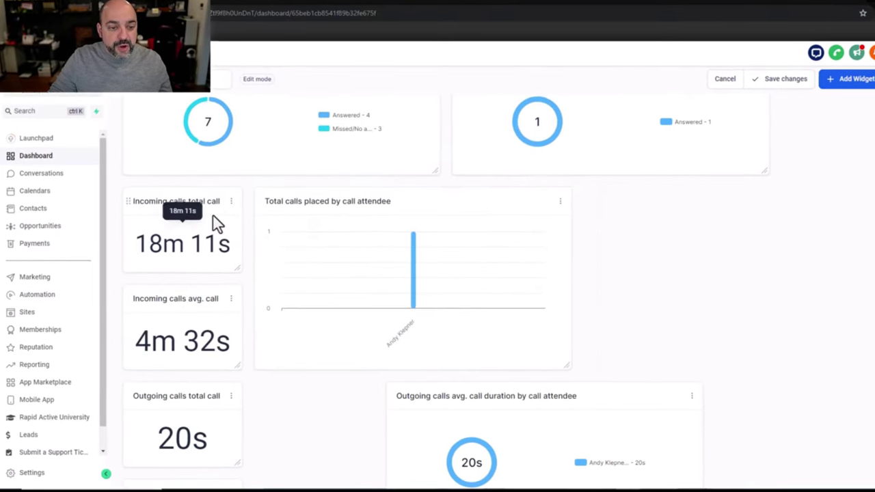
{"action": "left_click_drag", "start_coordinate": [551, 414], "coordinate": [414, 409]}
Step: Change the by-attendee average duration widget to a bar chart on a 0–20s scale
{"action": "left_click", "coordinate": [571, 381]}
{"action": "left_click", "coordinate": [551, 387]}
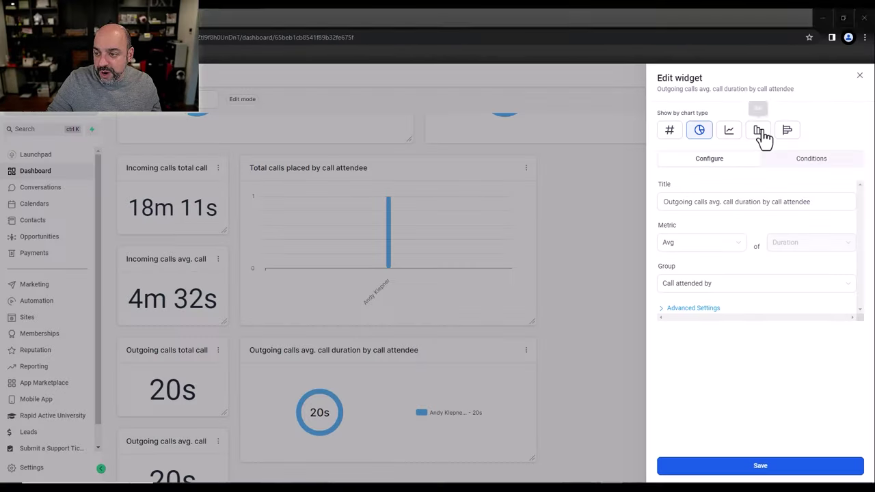
{"action": "left_click", "coordinate": [820, 468]}
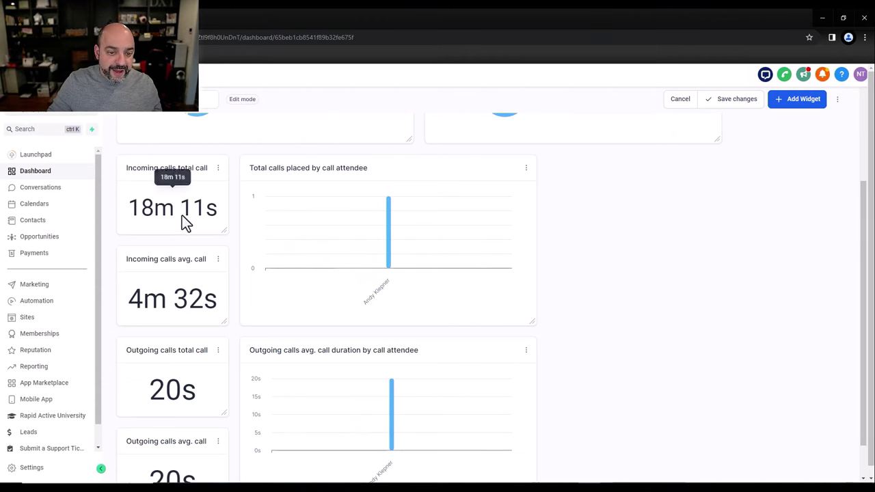
{"action": "scroll", "coordinate": [410, 287], "scroll_direction": "up", "scroll_amount": 3}
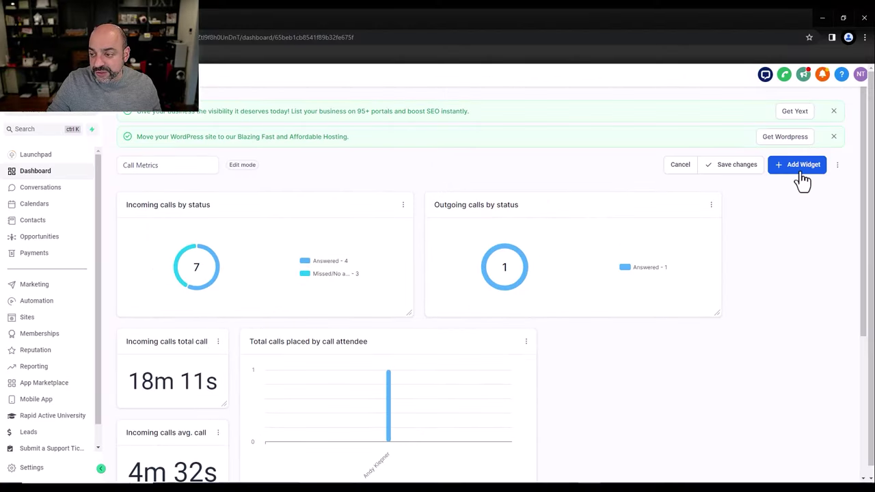
Step: Add the 'First time call by status' donut showing 5 calls: 3 answered, 2 missed
{"action": "left_click", "coordinate": [803, 166]}
{"action": "left_click", "coordinate": [696, 297]}
{"action": "scroll", "coordinate": [754, 301], "scroll_direction": "down", "scroll_amount": 5}
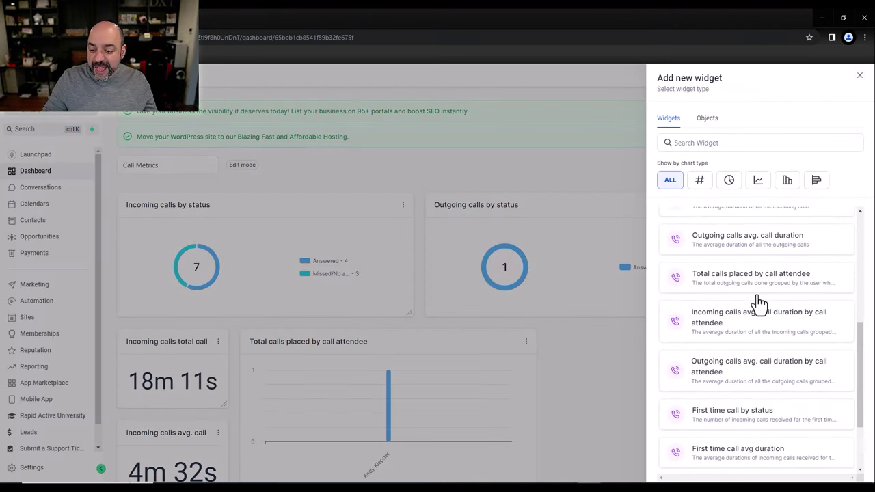
{"action": "scroll", "coordinate": [759, 308], "scroll_direction": "down", "scroll_amount": 1}
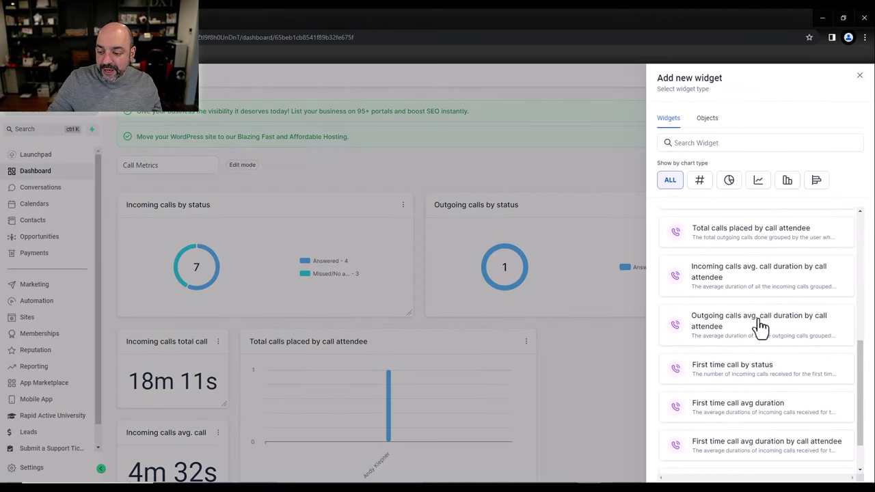
{"action": "left_click", "coordinate": [765, 376]}
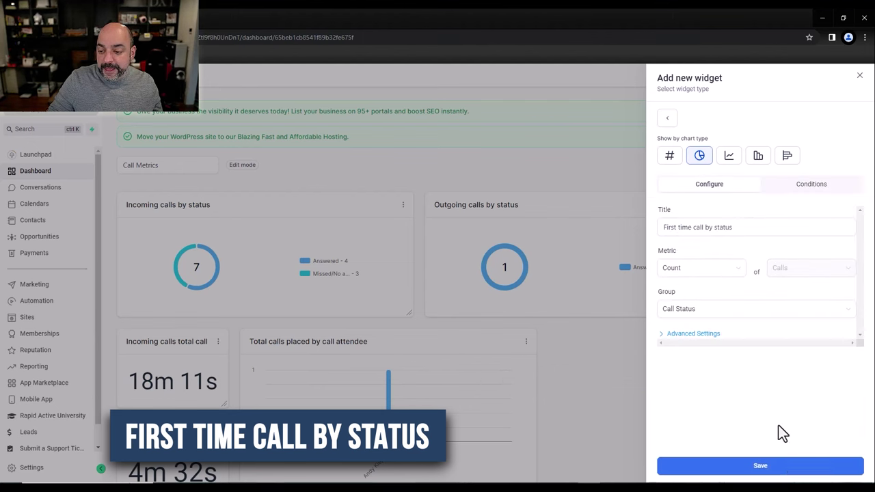
{"action": "left_click", "coordinate": [795, 472]}
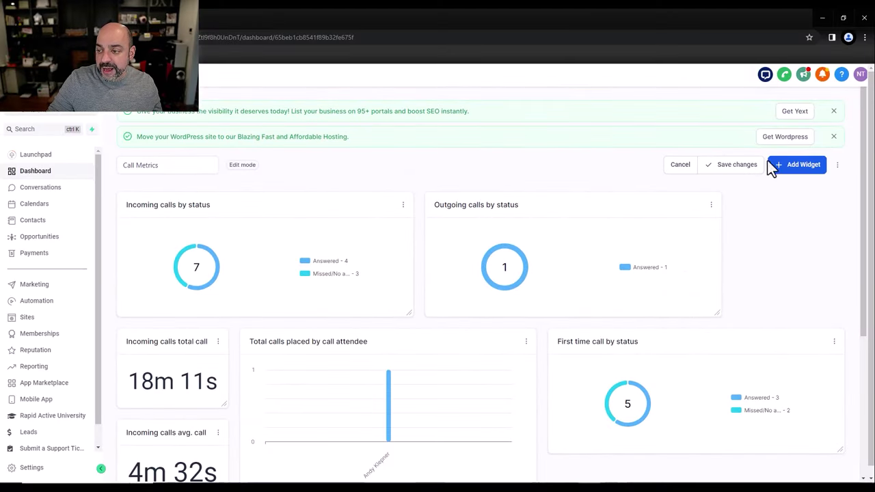
{"action": "left_click", "coordinate": [793, 165]}
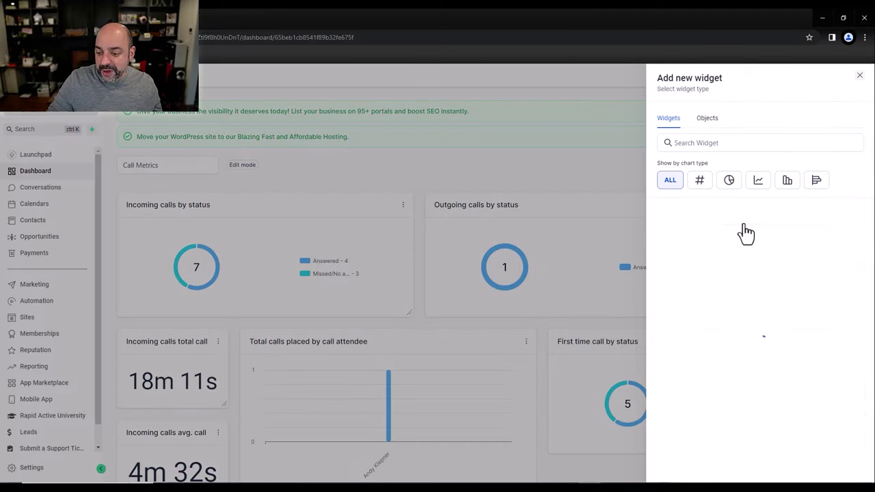
Step: Add the 'First time call avg duration' tile showing 4m 14s
{"action": "left_click", "coordinate": [706, 299]}
{"action": "scroll", "coordinate": [725, 320], "scroll_direction": "down", "scroll_amount": 5}
{"action": "scroll", "coordinate": [718, 359], "scroll_direction": "down", "scroll_amount": 1}
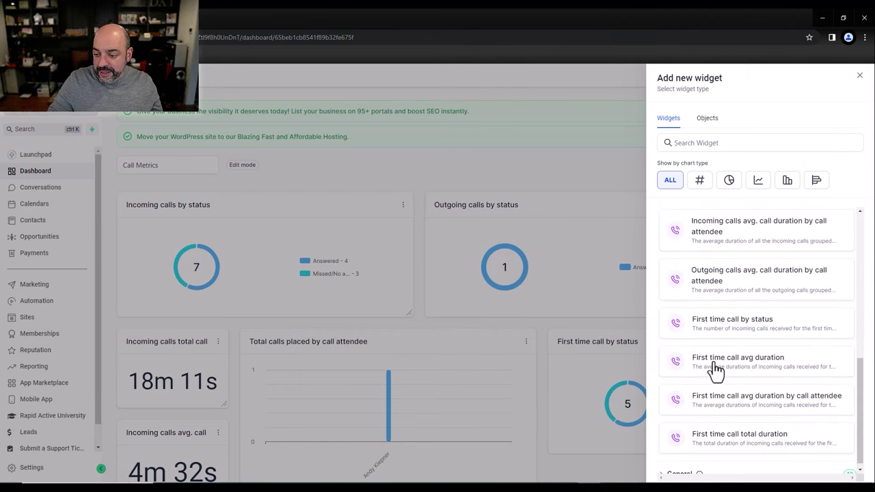
{"action": "left_click", "coordinate": [781, 376]}
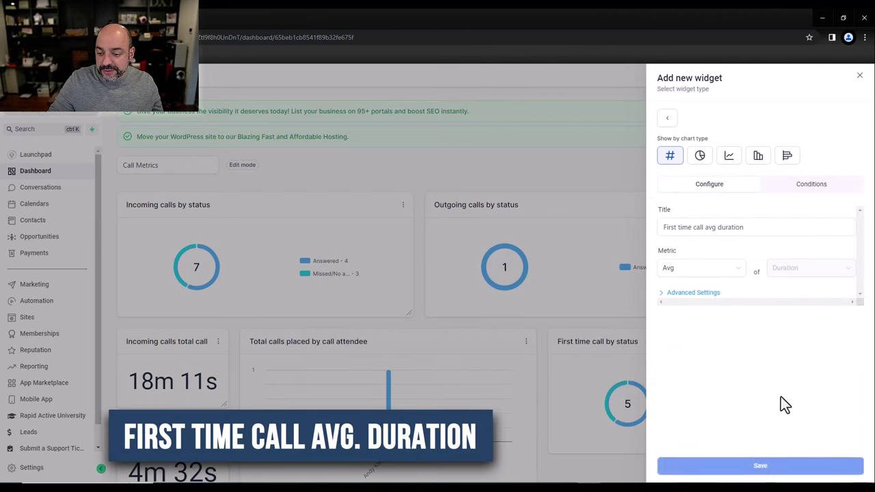
{"action": "left_click", "coordinate": [779, 458]}
Step: Move the first-time status donut down and place the avg duration tile under Outgoing calls avg. call
{"action": "left_click_drag", "start_coordinate": [760, 238], "coordinate": [629, 274]}
{"action": "left_click_drag", "start_coordinate": [667, 186], "coordinate": [438, 424]}
{"action": "scroll", "coordinate": [598, 287], "scroll_direction": "up", "scroll_amount": 4}
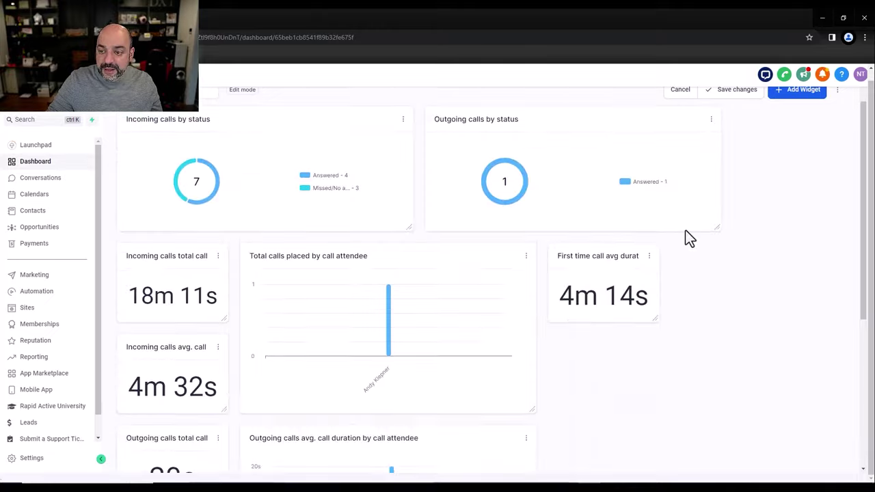
{"action": "left_click_drag", "start_coordinate": [601, 277], "coordinate": [629, 396]}
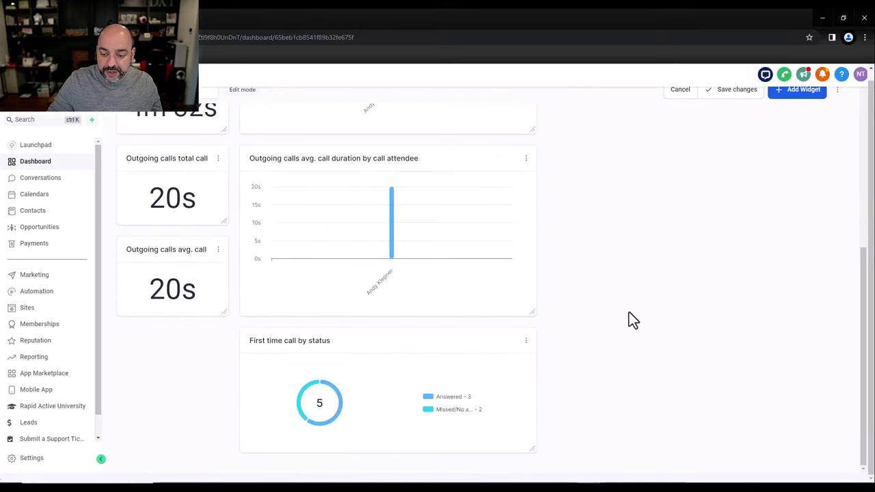
{"action": "left_click_drag", "start_coordinate": [668, 299], "coordinate": [199, 362]}
{"action": "scroll", "coordinate": [606, 340], "scroll_direction": "up", "scroll_amount": 3}
{"action": "scroll", "coordinate": [328, 268], "scroll_direction": "down", "scroll_amount": 3}
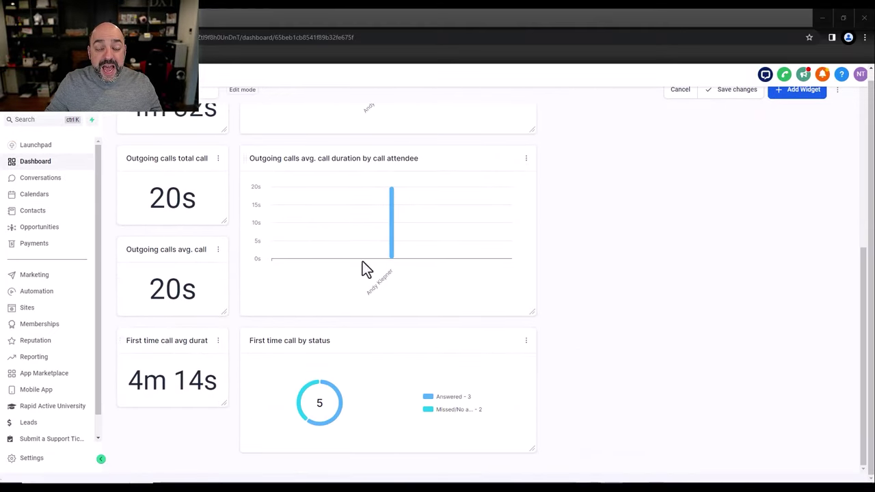
{"action": "scroll", "coordinate": [795, 208], "scroll_direction": "up", "scroll_amount": 5}
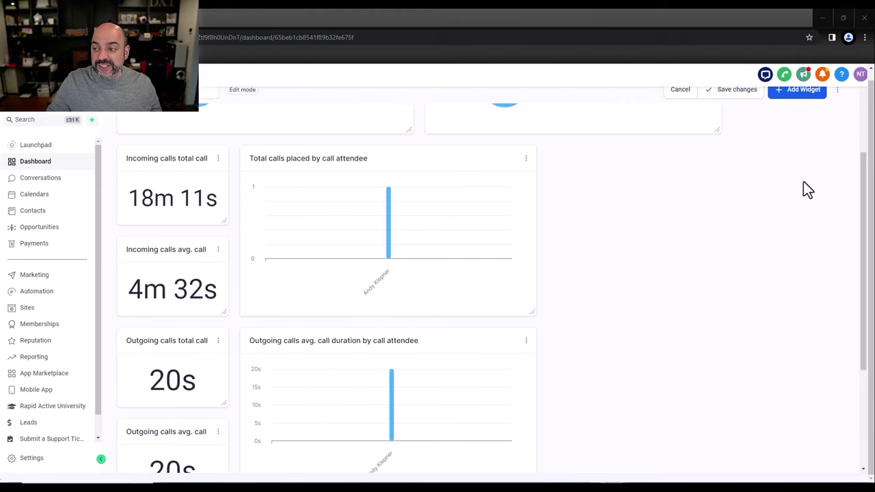
Step: Add the First time call total duration tile (12m 42s) and place it under the avg duration tile
{"action": "left_click", "coordinate": [801, 94]}
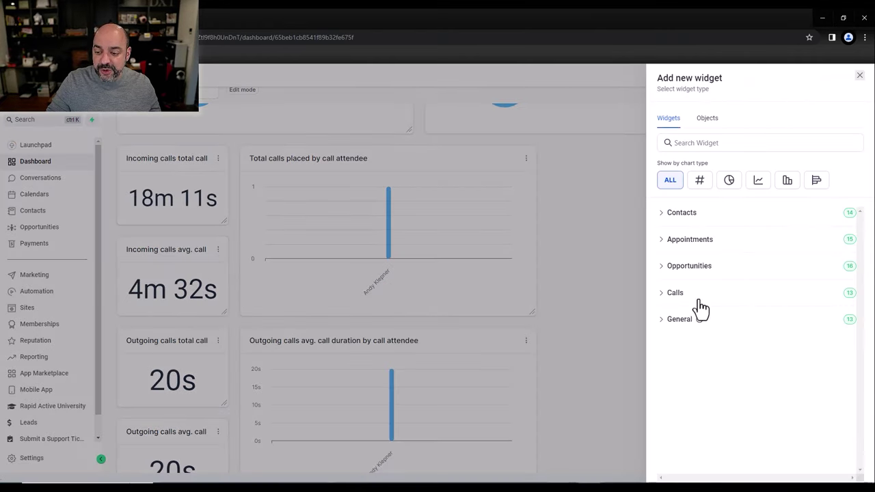
{"action": "left_click", "coordinate": [697, 298]}
{"action": "scroll", "coordinate": [778, 303], "scroll_direction": "down", "scroll_amount": 8}
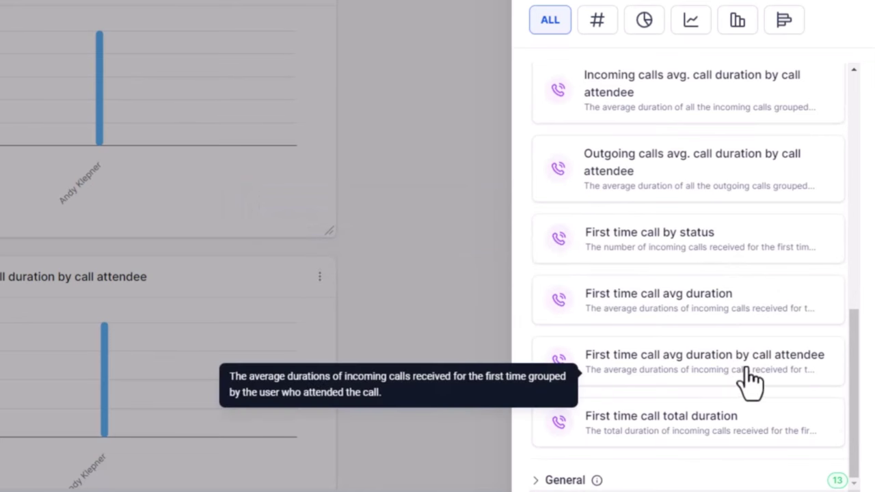
{"action": "left_click", "coordinate": [734, 431]}
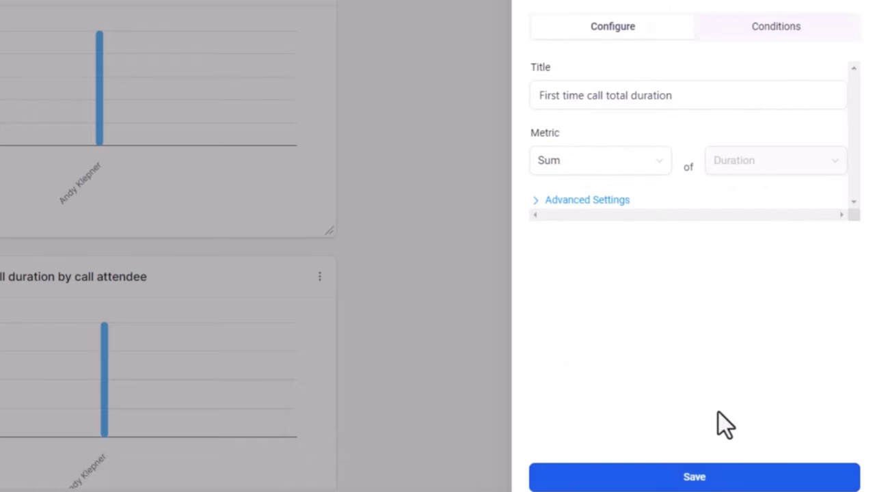
{"action": "left_click", "coordinate": [697, 479]}
{"action": "scroll", "coordinate": [694, 362], "scroll_direction": "down", "scroll_amount": 3}
{"action": "scroll", "coordinate": [704, 359], "scroll_direction": "up", "scroll_amount": 5}
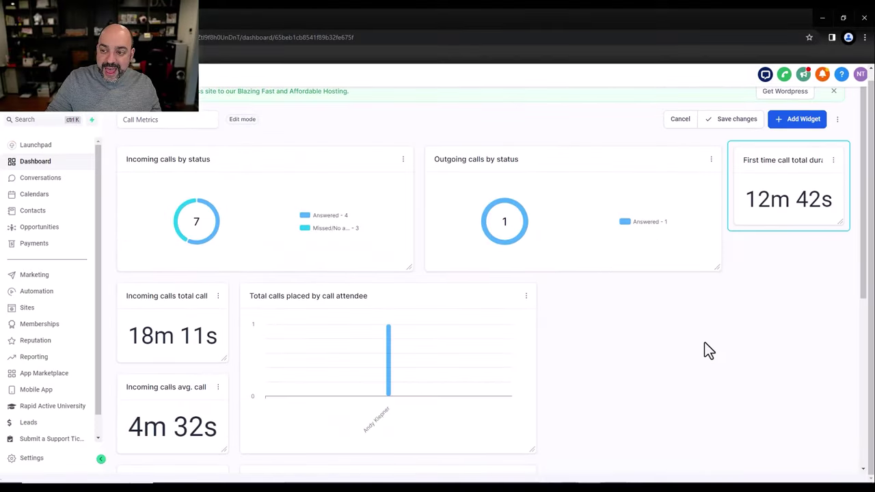
{"action": "left_click_drag", "start_coordinate": [786, 188], "coordinate": [179, 416]}
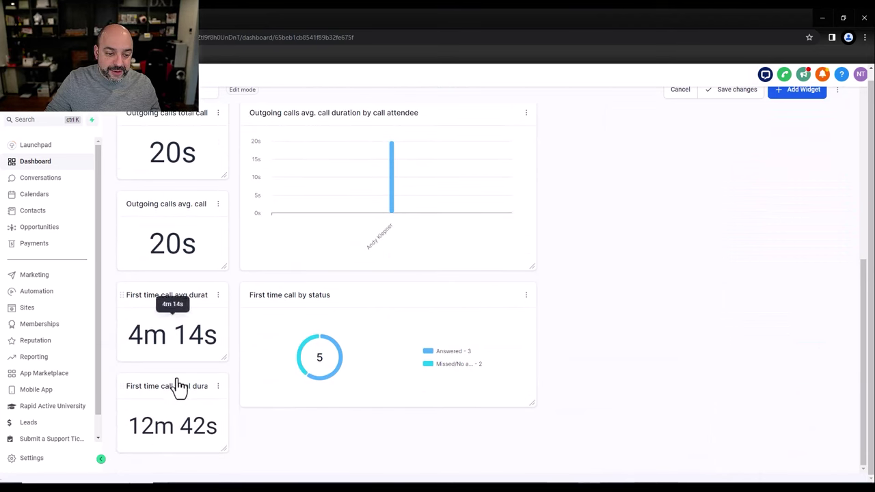
{"action": "scroll", "coordinate": [791, 193], "scroll_direction": "up", "scroll_amount": 5}
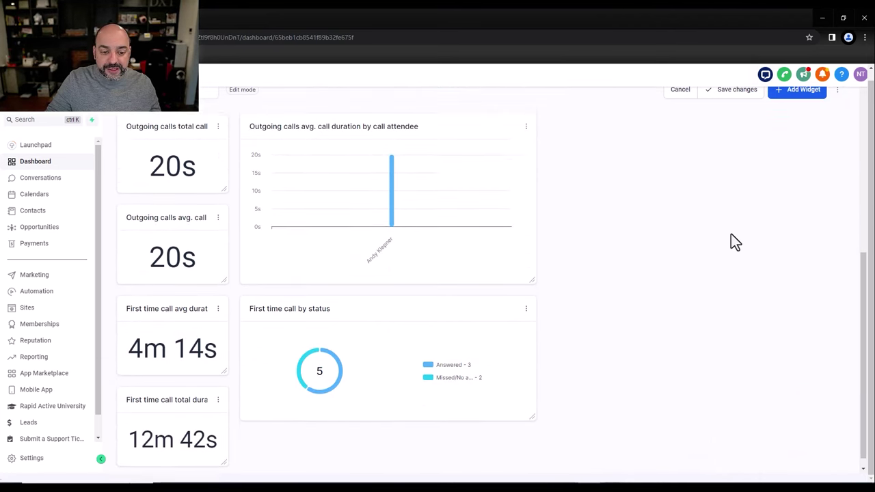
Step: Add the First time call avg duration by call attendee widget as a horizontal bar chart
{"action": "left_click", "coordinate": [802, 95]}
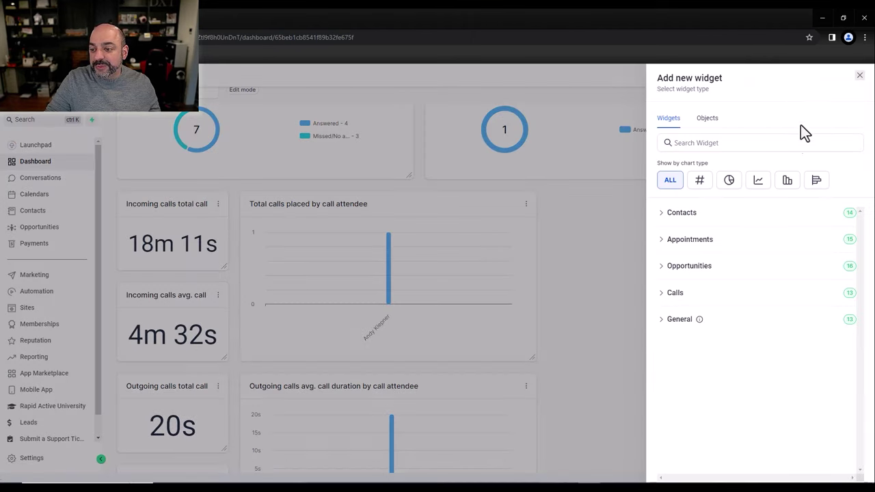
{"action": "left_click", "coordinate": [718, 299]}
{"action": "scroll", "coordinate": [739, 312], "scroll_direction": "down", "scroll_amount": 10}
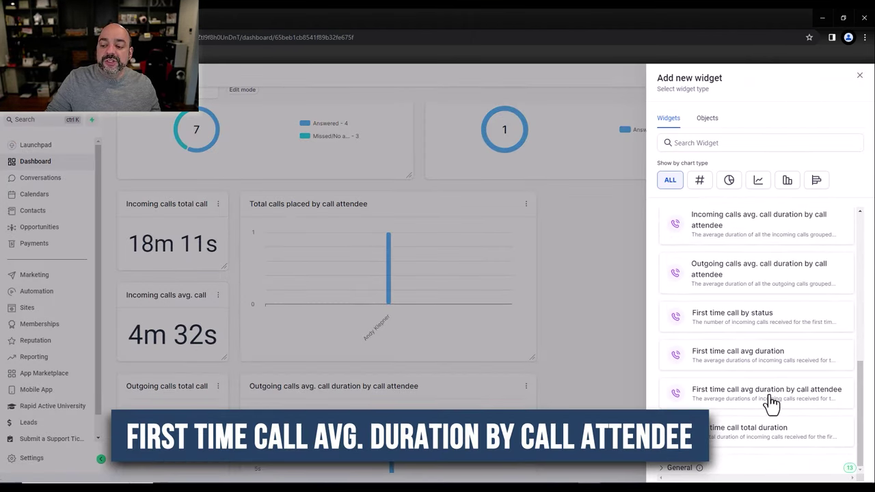
{"action": "left_click", "coordinate": [770, 397]}
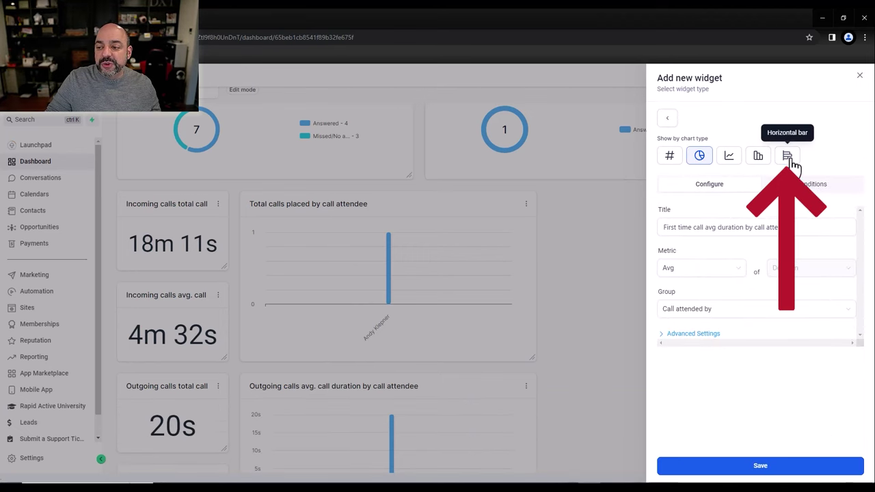
{"action": "left_click", "coordinate": [789, 162]}
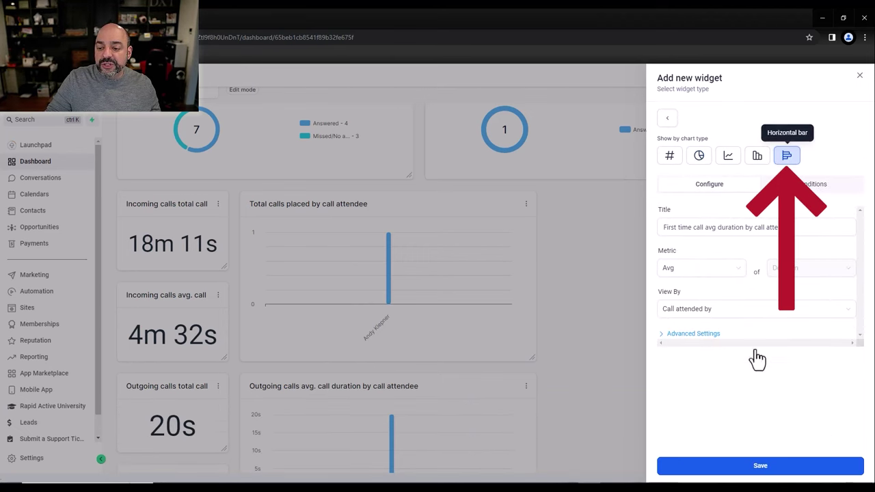
{"action": "left_click", "coordinate": [795, 474]}
Step: Move the attendee bar chart beneath the First time call by status donut
{"action": "scroll", "coordinate": [735, 328], "scroll_direction": "down", "scroll_amount": 2}
{"action": "scroll", "coordinate": [731, 329], "scroll_direction": "up", "scroll_amount": 2}
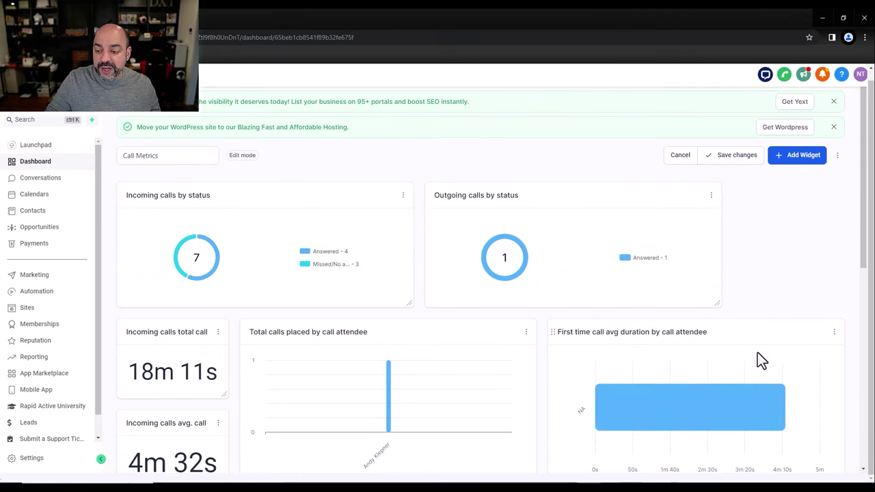
{"action": "scroll", "coordinate": [757, 354], "scroll_direction": "down", "scroll_amount": 3}
{"action": "left_click_drag", "start_coordinate": [744, 272], "coordinate": [731, 167]}
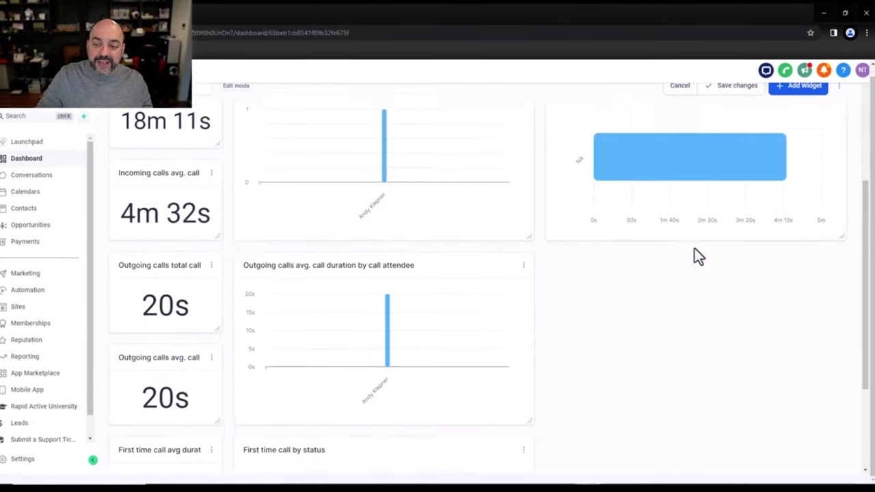
{"action": "scroll", "coordinate": [695, 256], "scroll_direction": "up", "scroll_amount": 5}
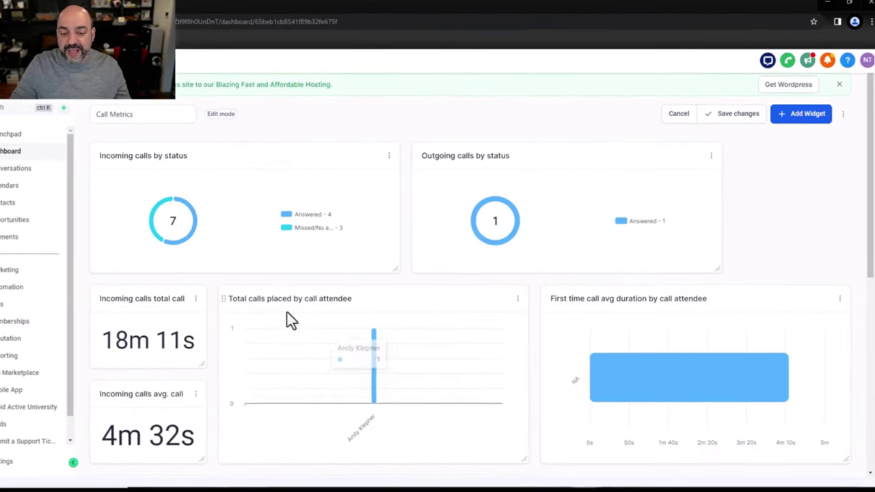
{"action": "scroll", "coordinate": [605, 458], "scroll_direction": "down", "scroll_amount": 5}
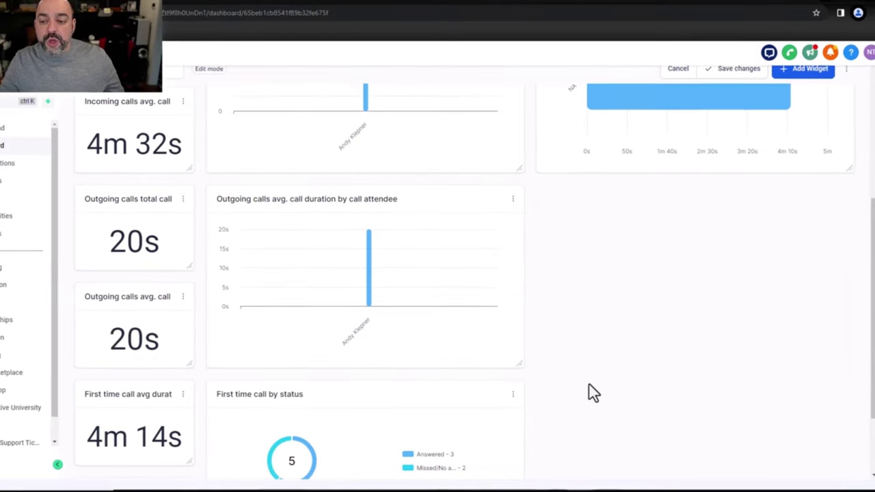
{"action": "scroll", "coordinate": [562, 372], "scroll_direction": "up", "scroll_amount": 5}
{"action": "left_click_drag", "start_coordinate": [846, 250], "coordinate": [396, 326]}
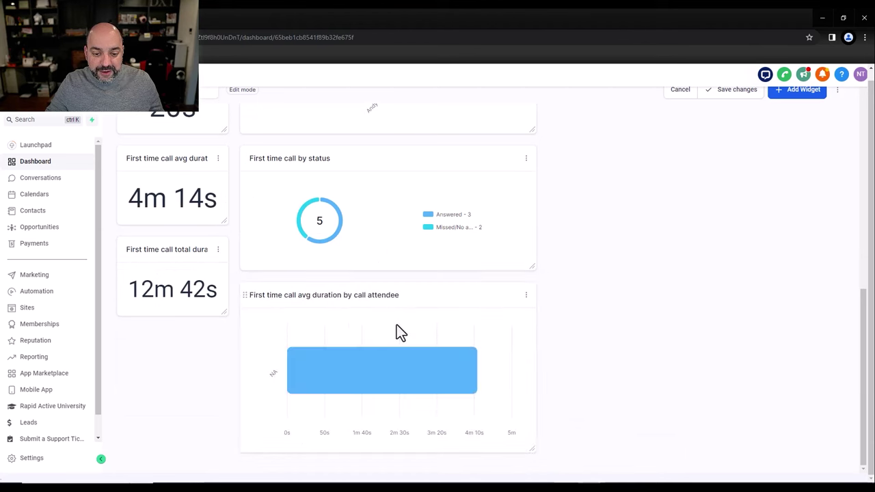
Step: Switch the first-time avg duration by attendee widget to a line chart showing the 4m 14s point
{"action": "left_click", "coordinate": [526, 298]}
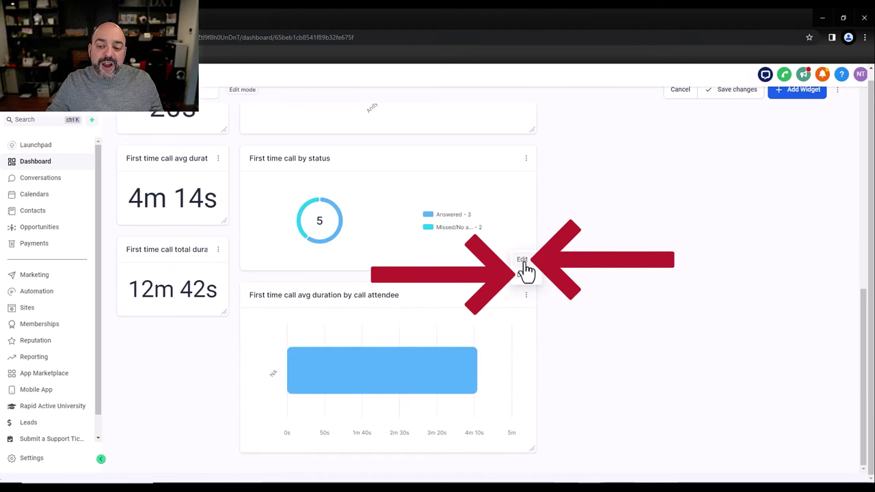
{"action": "left_click", "coordinate": [524, 263]}
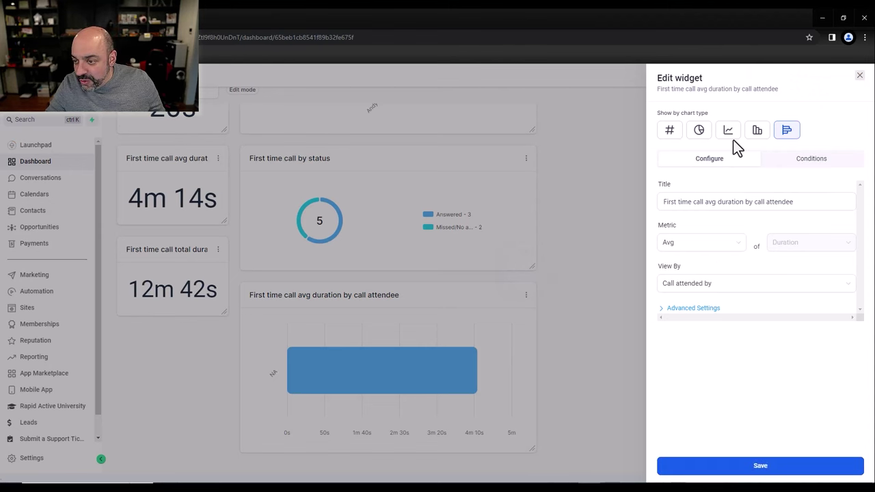
{"action": "left_click", "coordinate": [786, 472]}
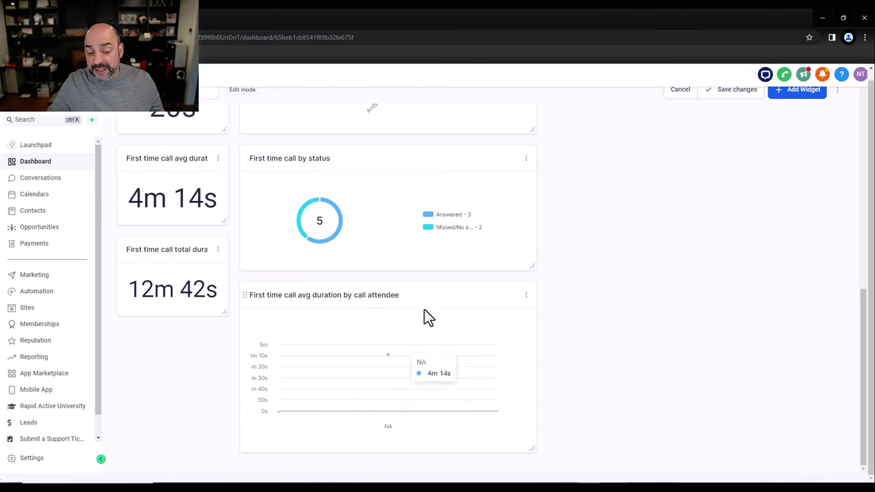
{"action": "scroll", "coordinate": [376, 264], "scroll_direction": "up", "scroll_amount": 10}
{"action": "scroll", "coordinate": [376, 265], "scroll_direction": "down", "scroll_amount": 3}
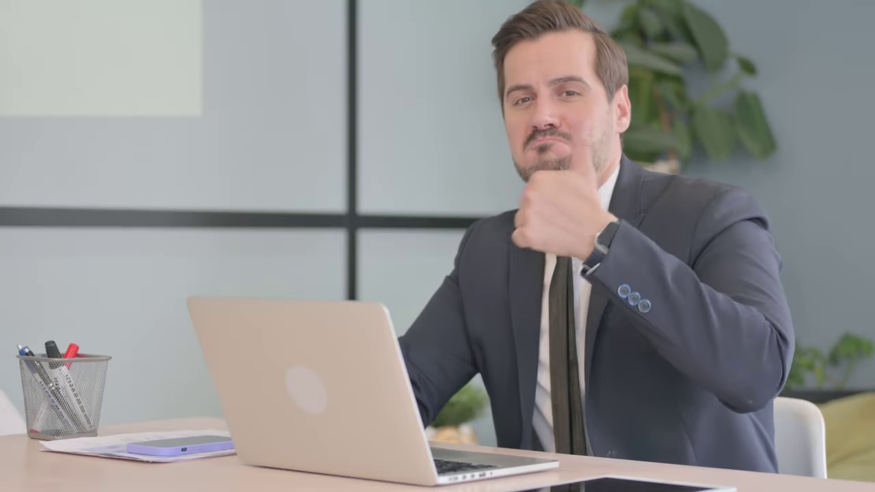